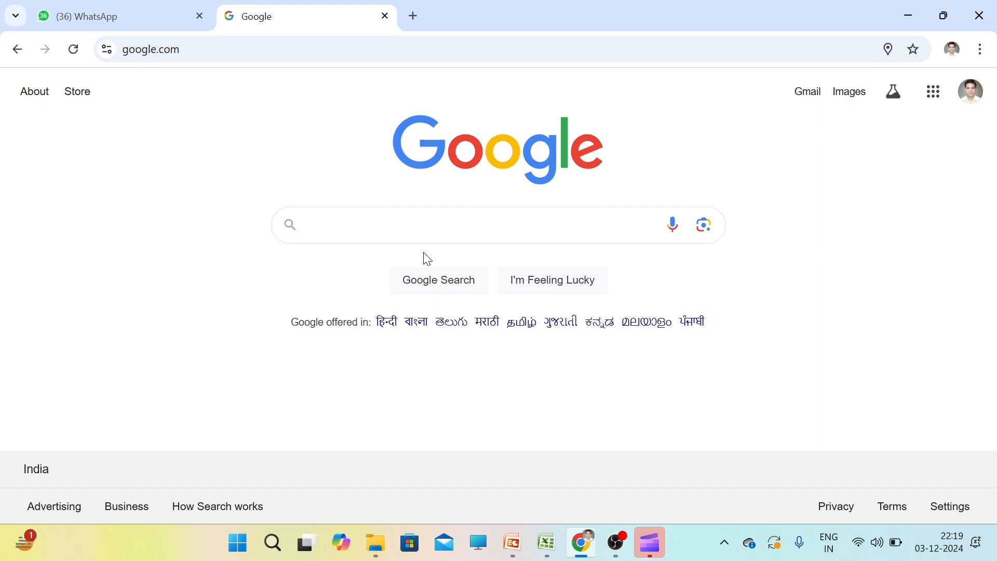
# - Search Google for "ncc integrated software" and open the NCC Integrated Software | NIS India site
pyautogui.write('ncc')
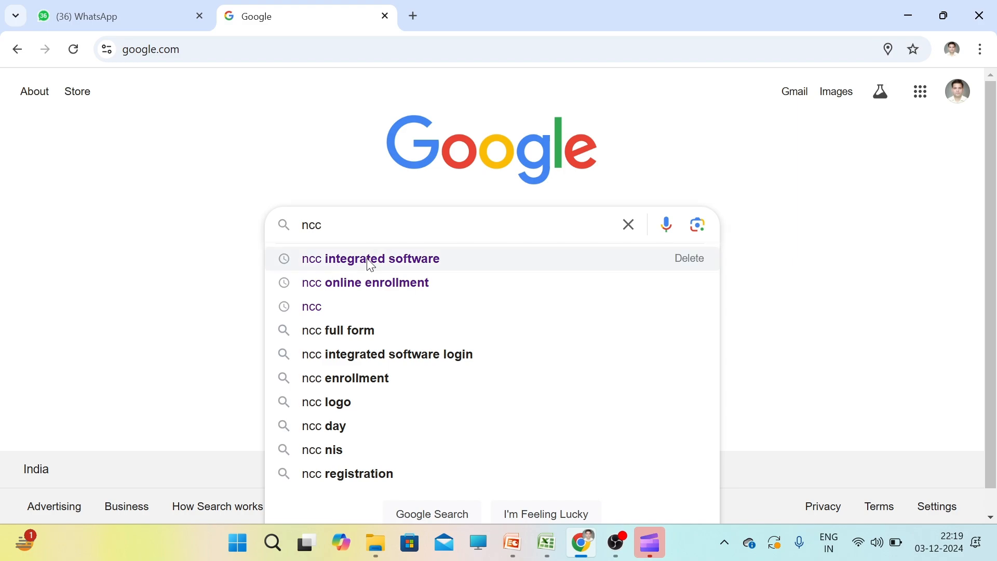
pyautogui.click(366, 262)
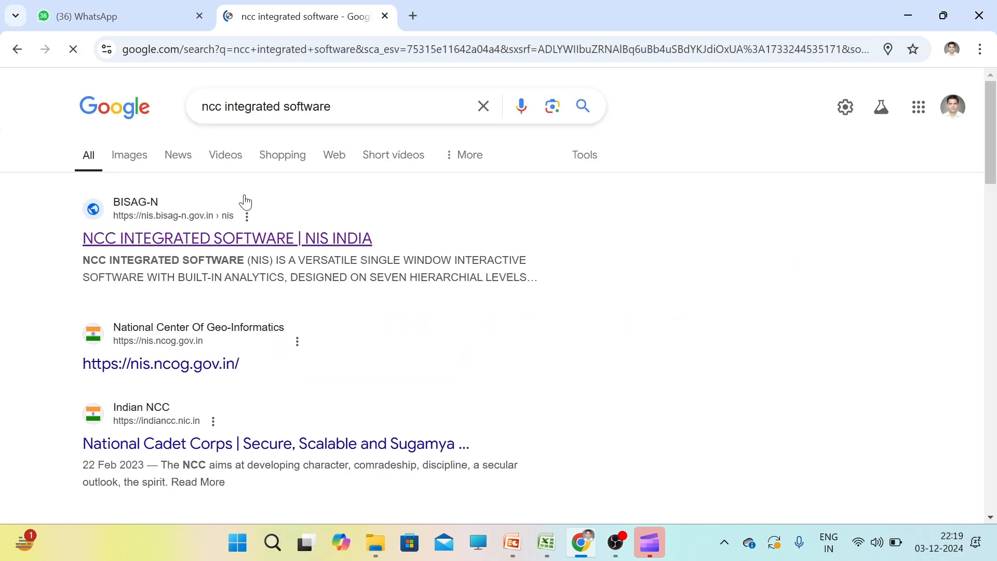
pyautogui.click(179, 240)
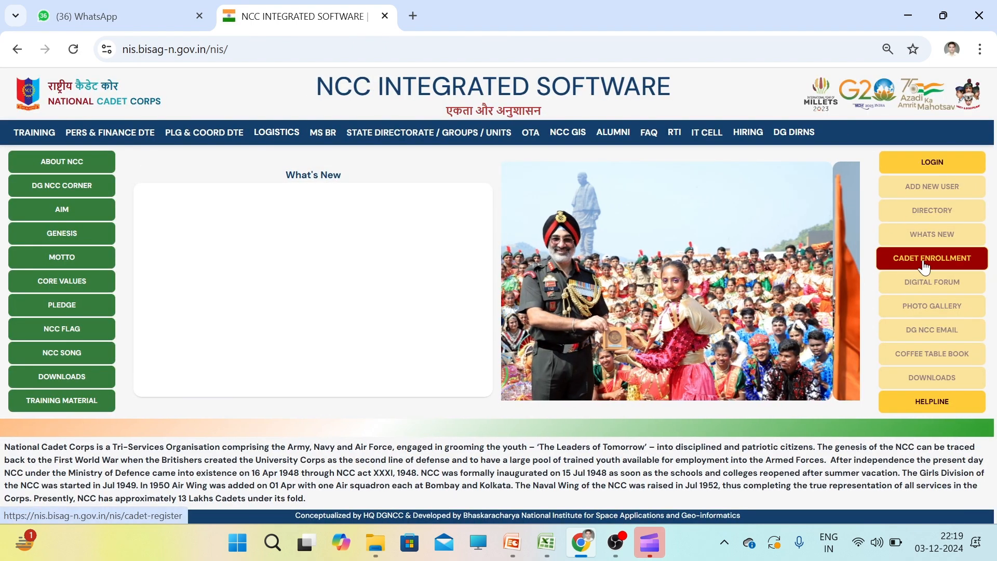
# - Open the cadet enrollment registration for applicants without DigiLocker and request an OTP for the applicant's contact number
pyautogui.click(925, 267)
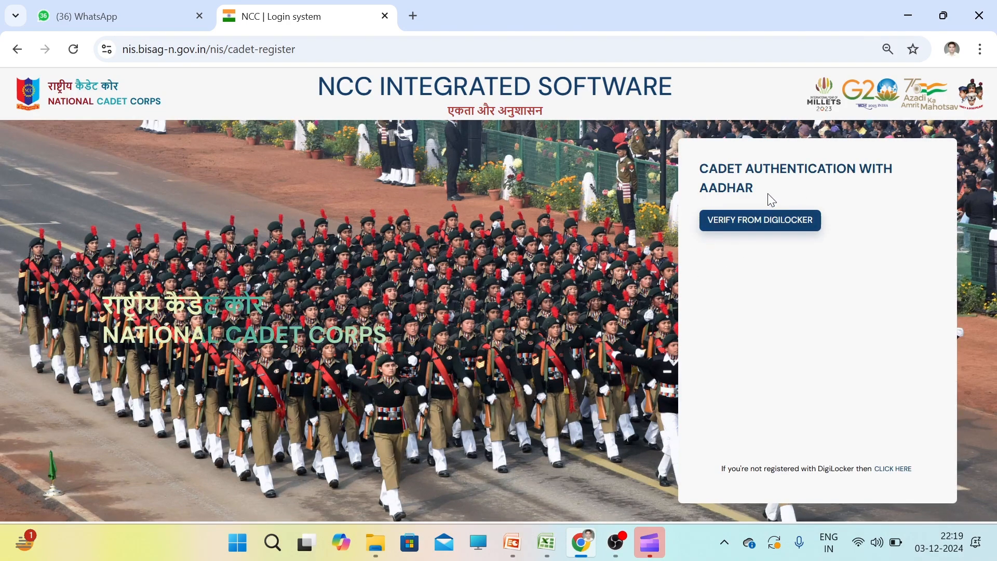
pyautogui.click(890, 470)
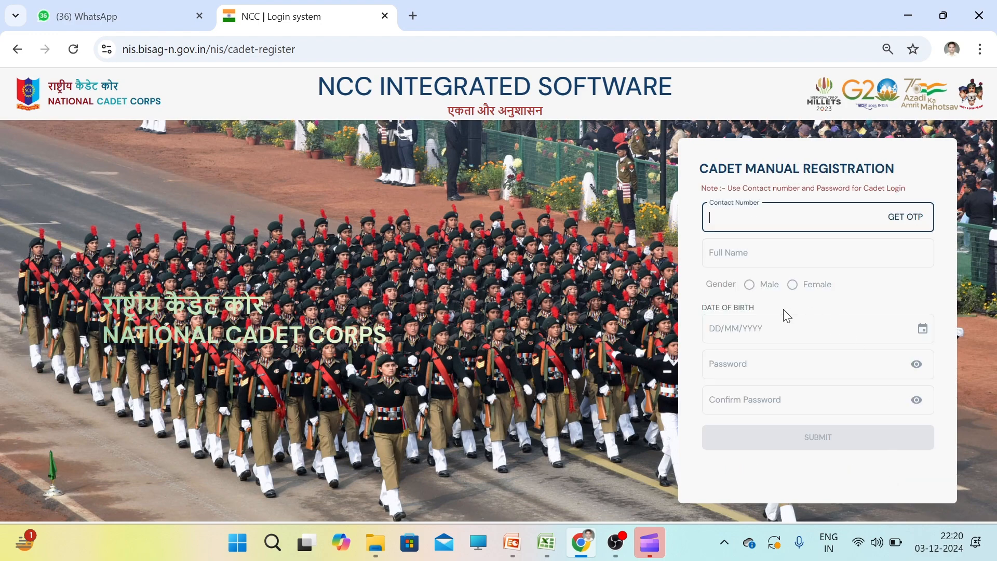
pyautogui.click(779, 218)
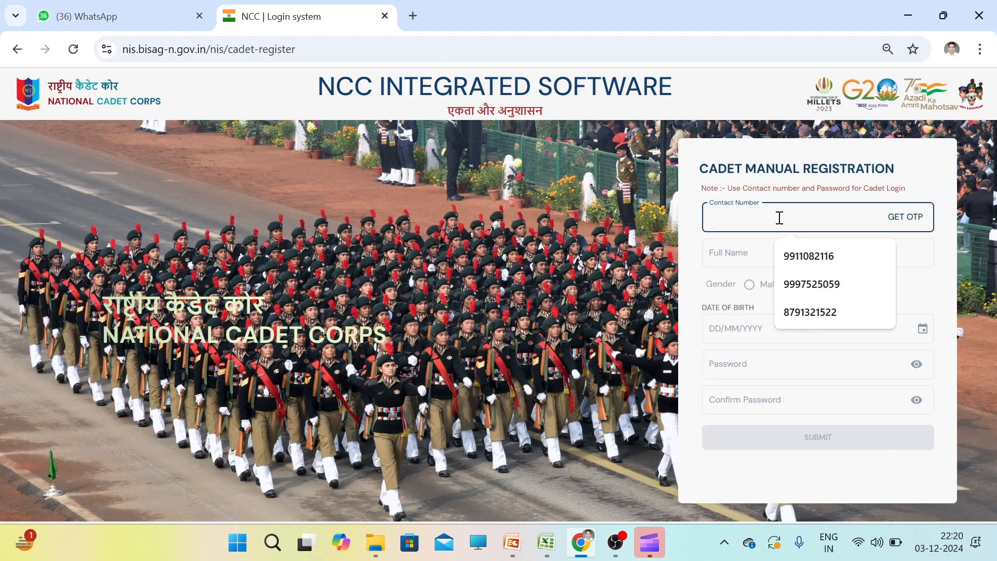
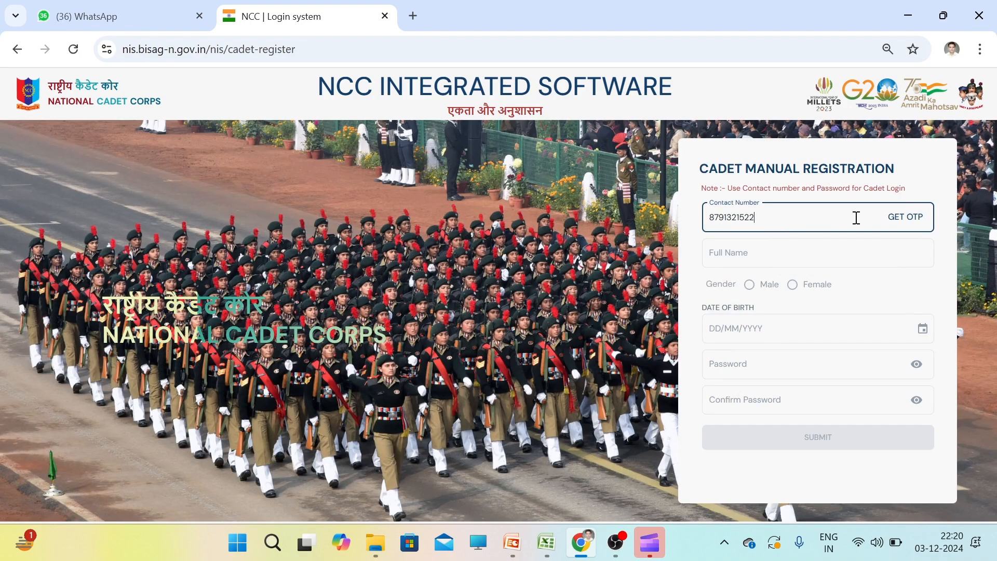
pyautogui.click(895, 227)
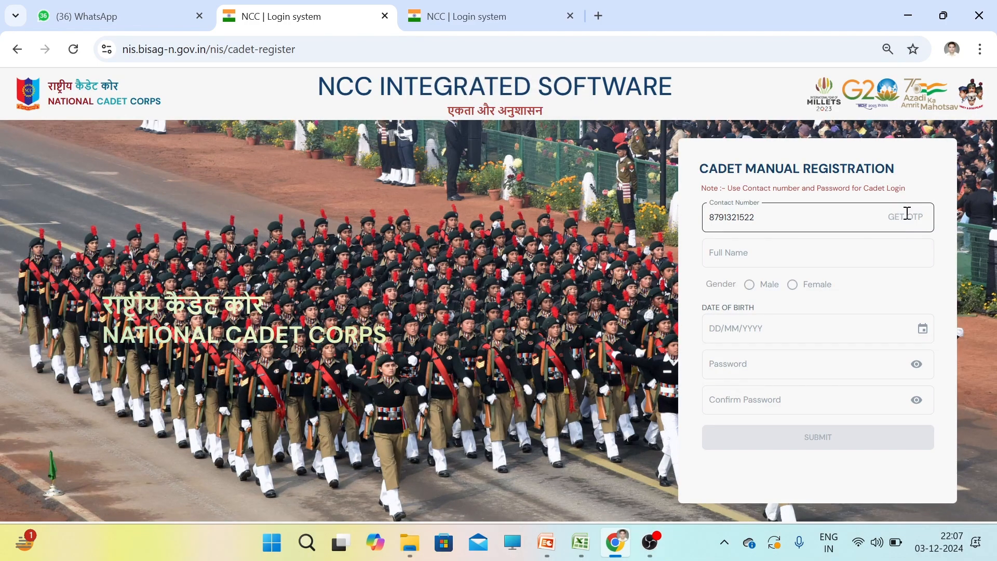
pyautogui.click(904, 217)
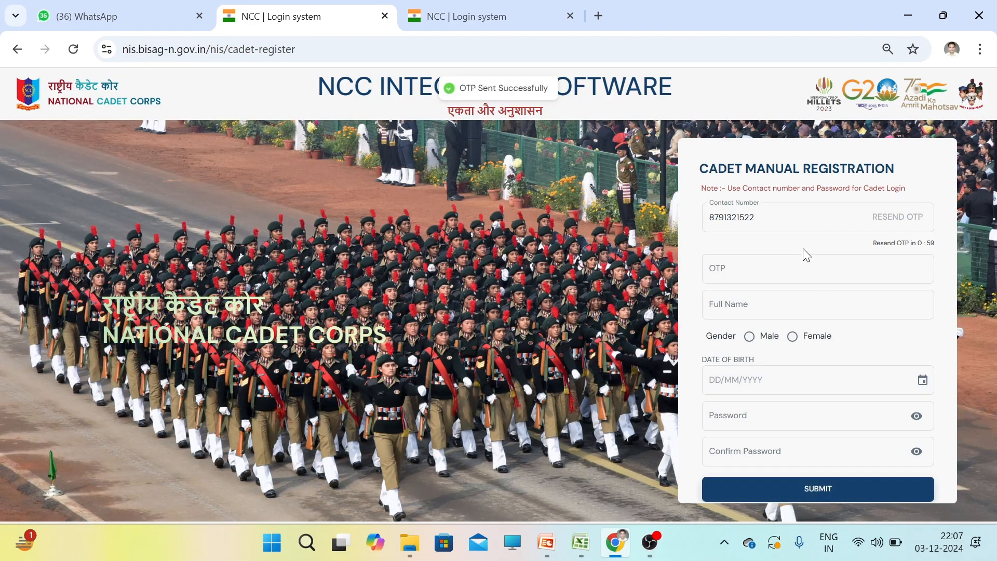
# - Enter the received OTP and the cadet's full name in the manual registration form
pyautogui.click(781, 266)
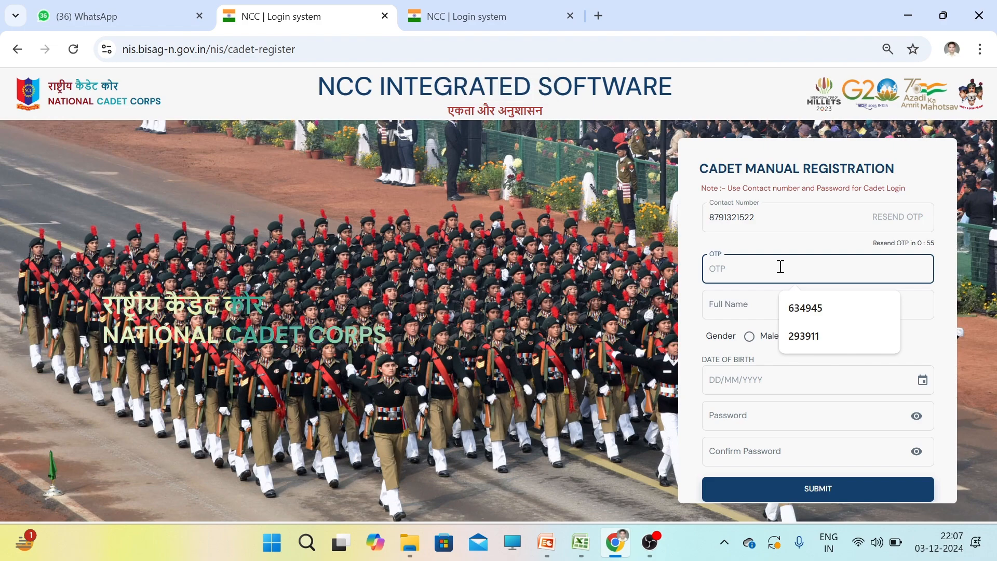
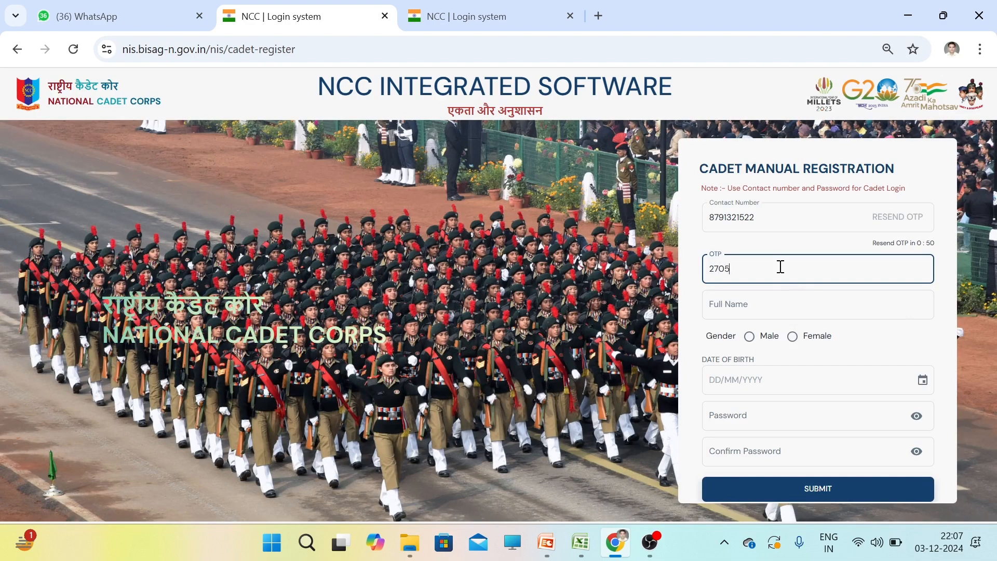
pyautogui.click(774, 300)
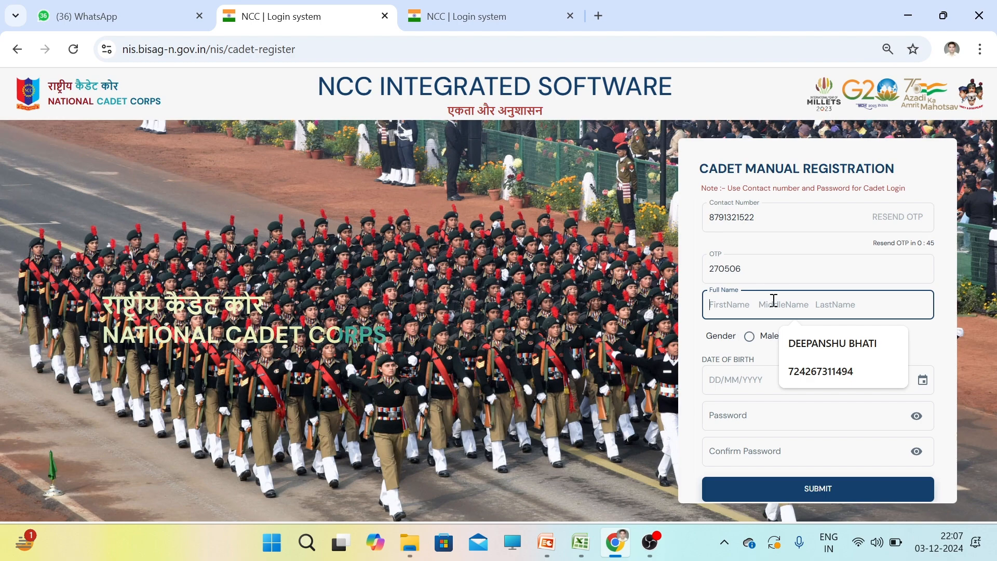
pyautogui.write('KAPI')
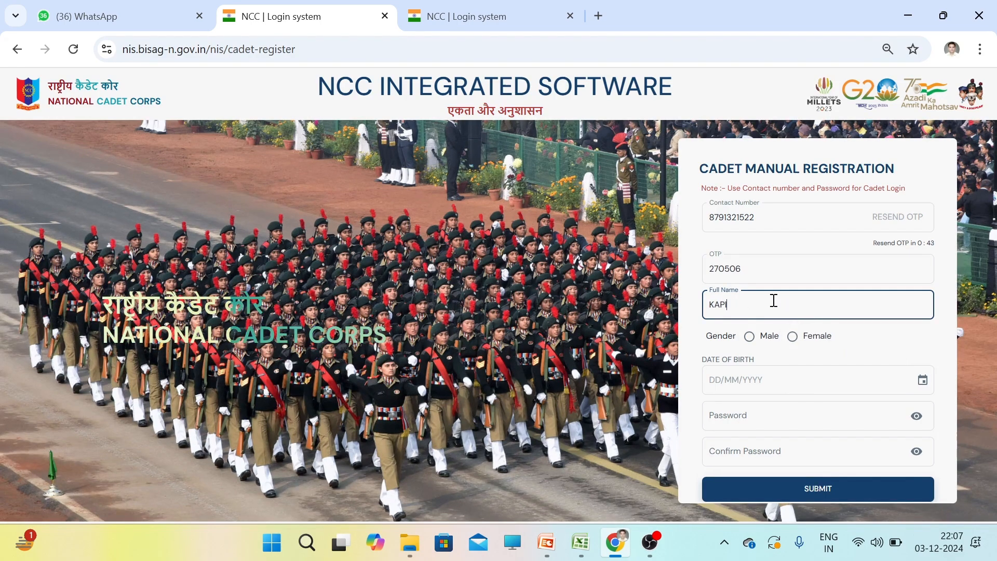
pyautogui.write('L')
# - Set the gender to Male and pick the cadet's date of birth from the calendar
pyautogui.click(749, 337)
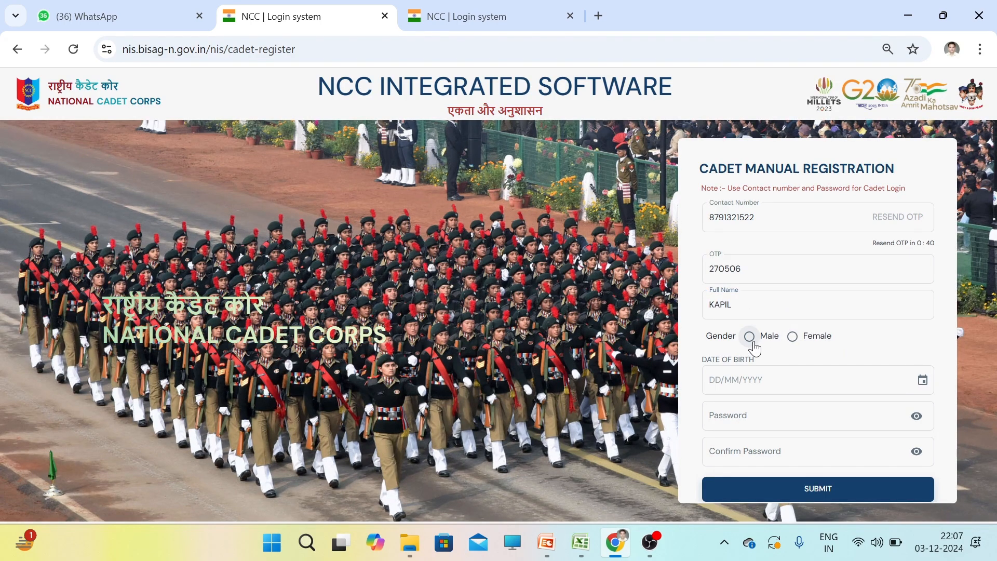
pyautogui.click(923, 381)
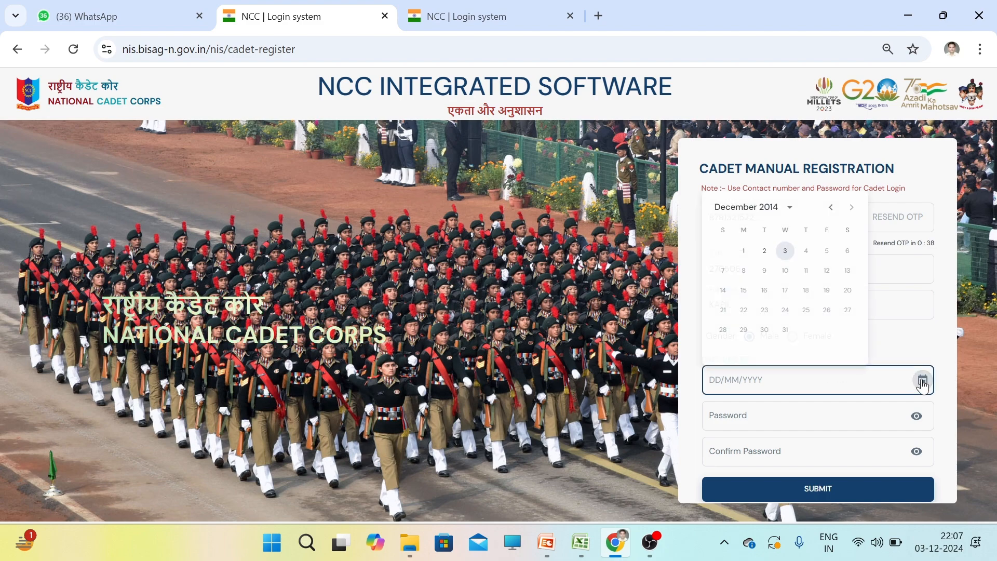
pyautogui.click(782, 210)
pyautogui.click(760, 252)
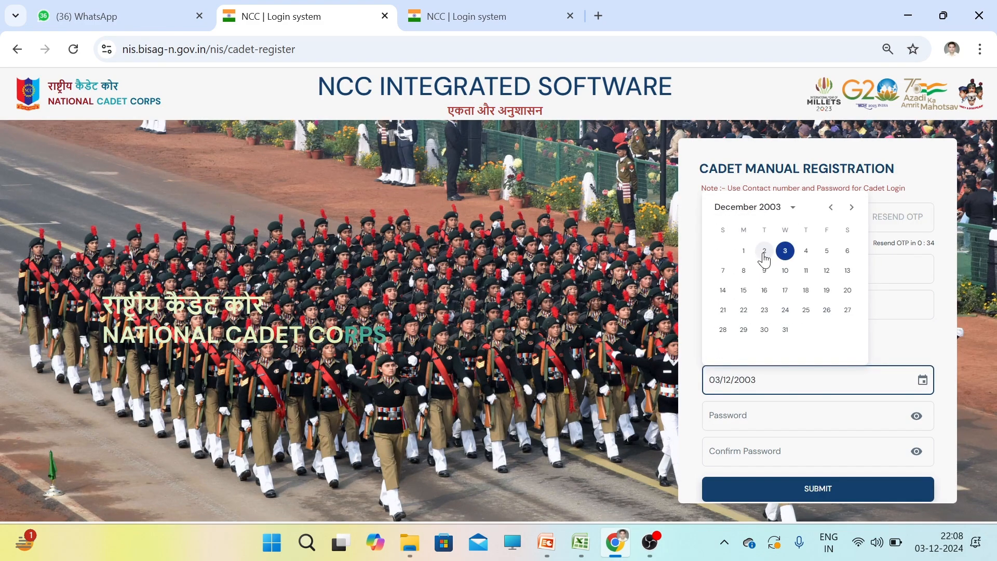
pyautogui.click(769, 417)
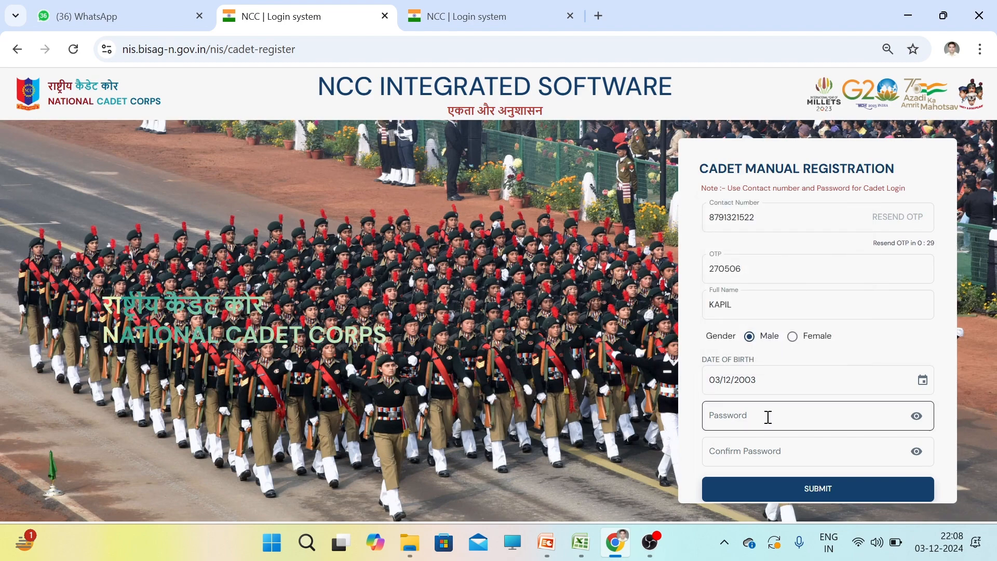
# - Enter and confirm the account password, and submit the cadet registration
pyautogui.click(768, 417)
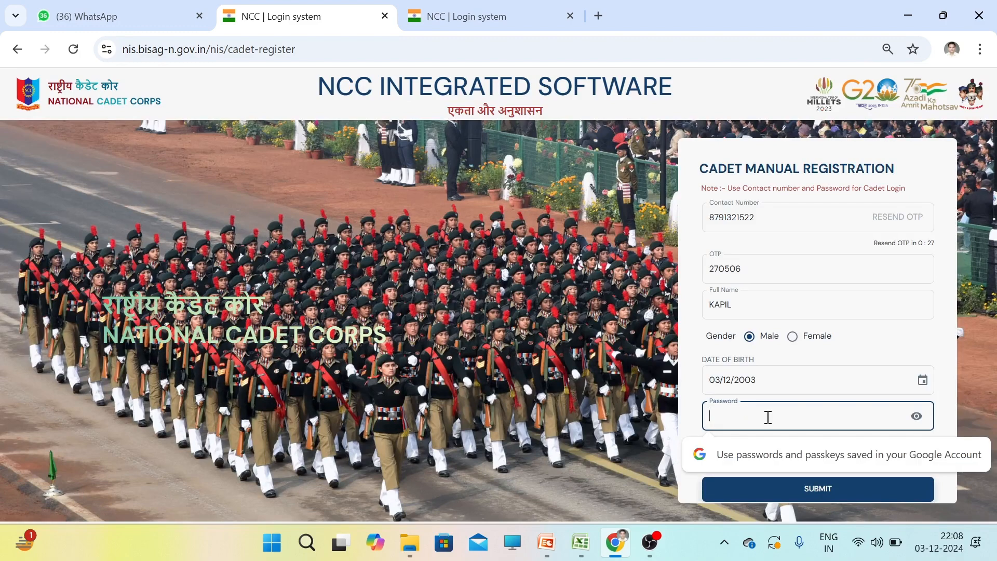
pyautogui.write('•••••')
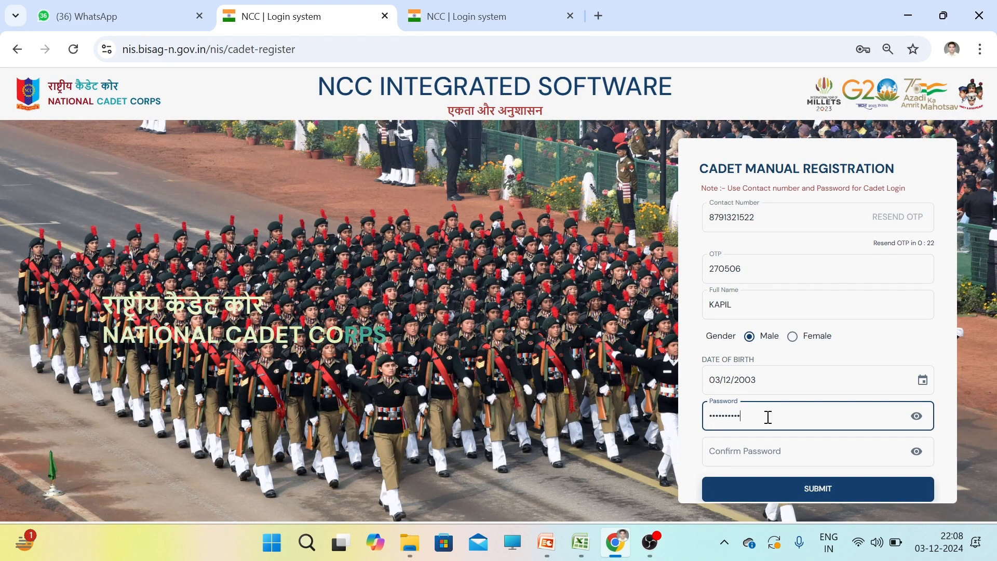
pyautogui.click(765, 442)
pyautogui.write('••••••')
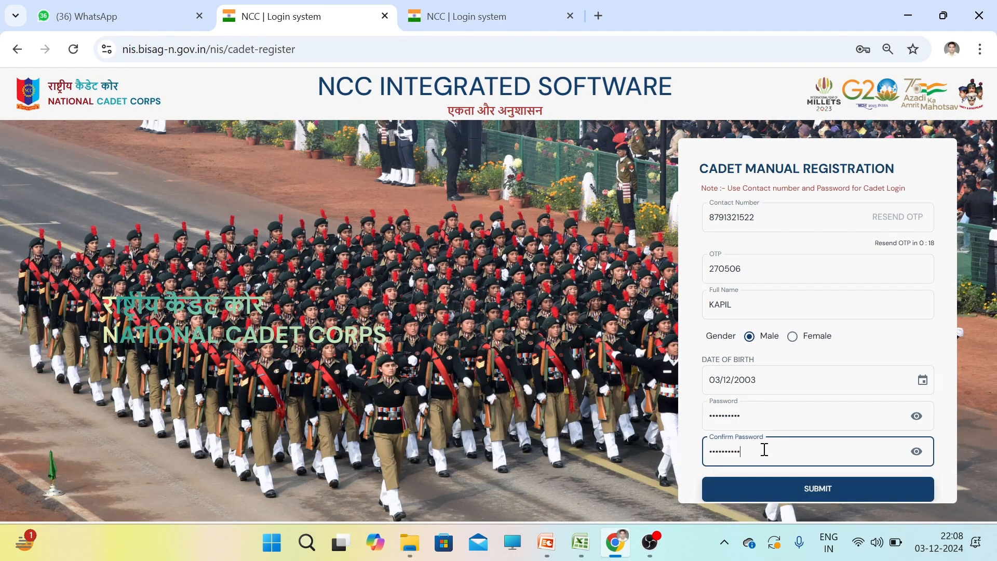
pyautogui.click(789, 495)
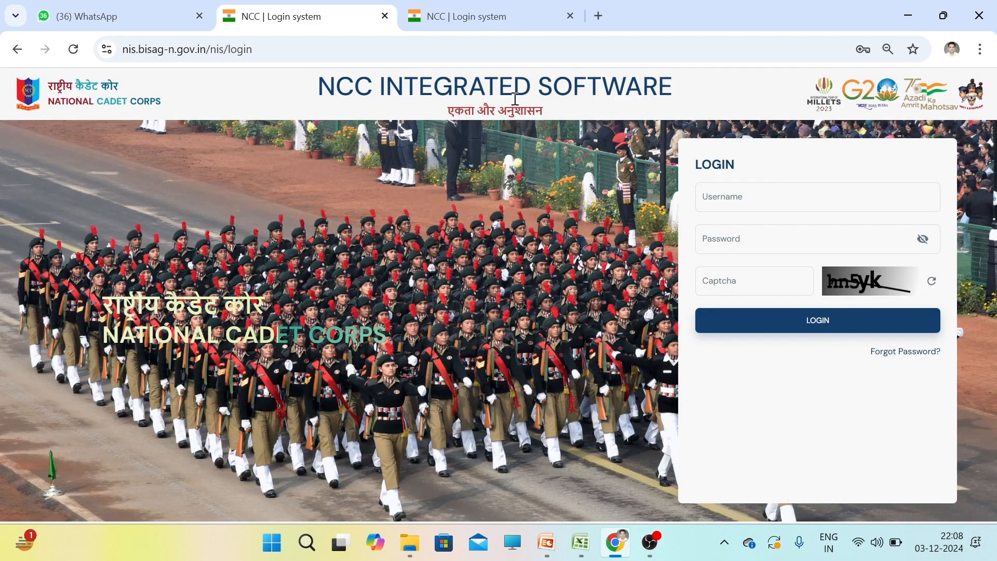
# - Log in to the cadet account with the registered contact number as username, the account password and the displayed captcha
pyautogui.click(758, 197)
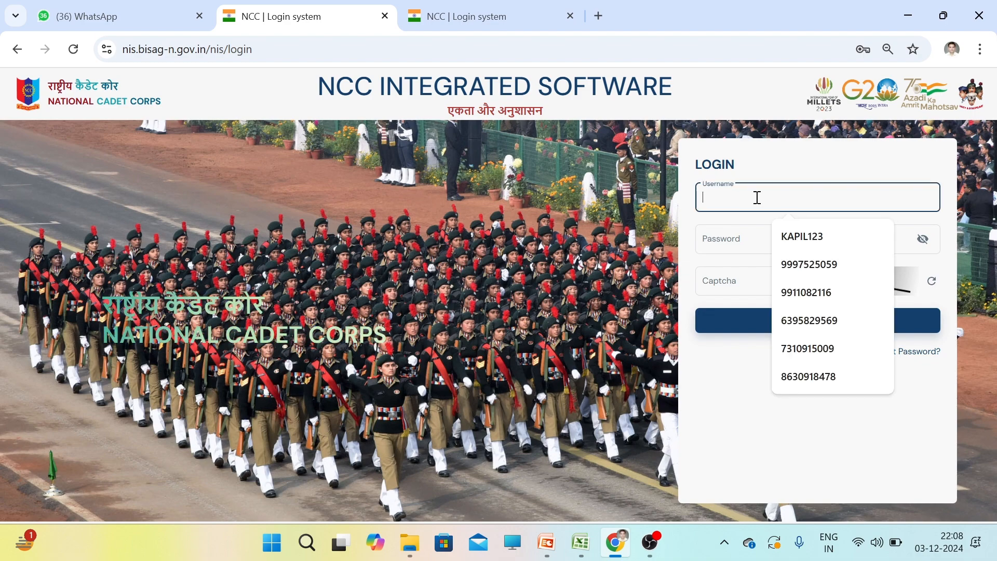
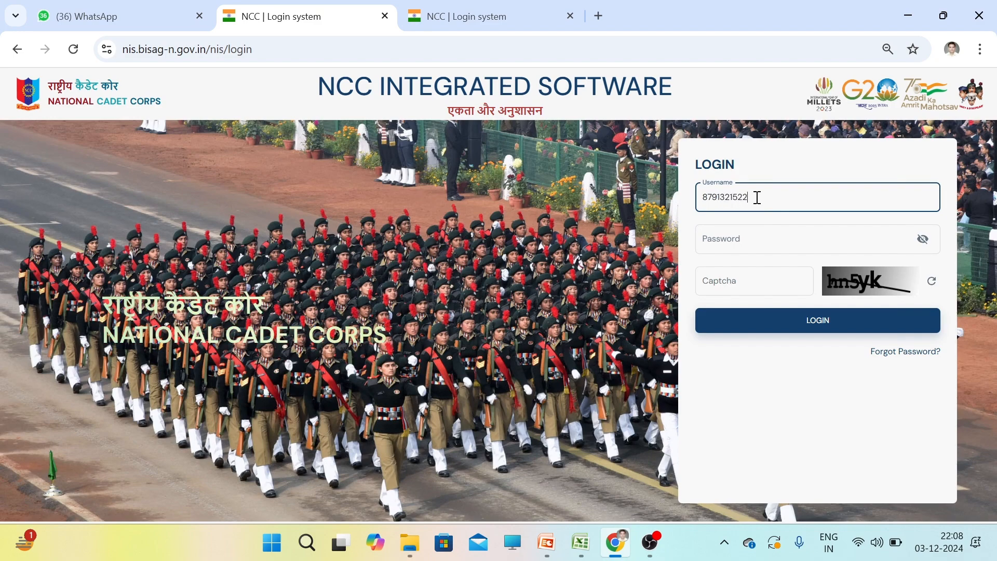
pyautogui.click(752, 239)
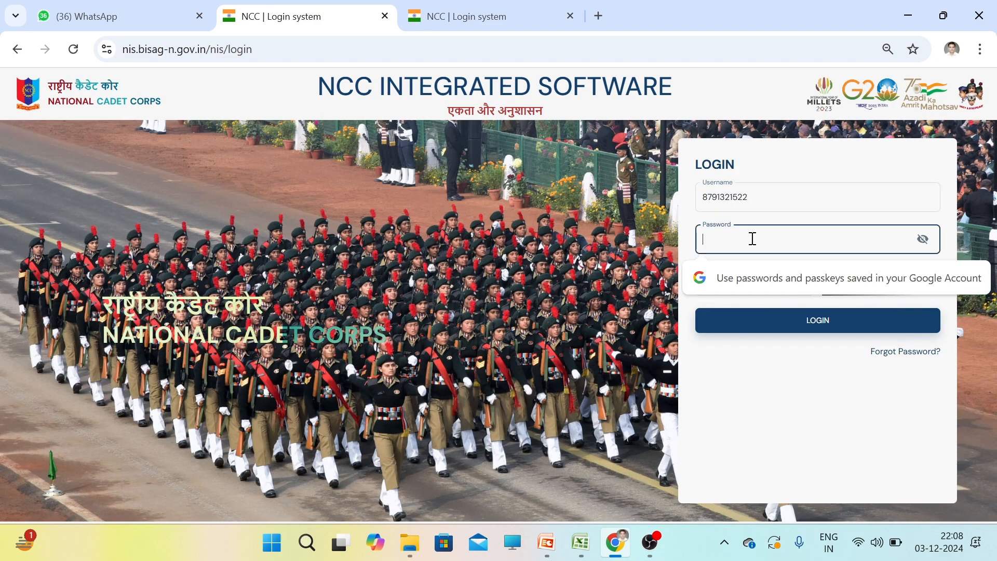
pyautogui.write('••••••••••')
pyautogui.click(735, 281)
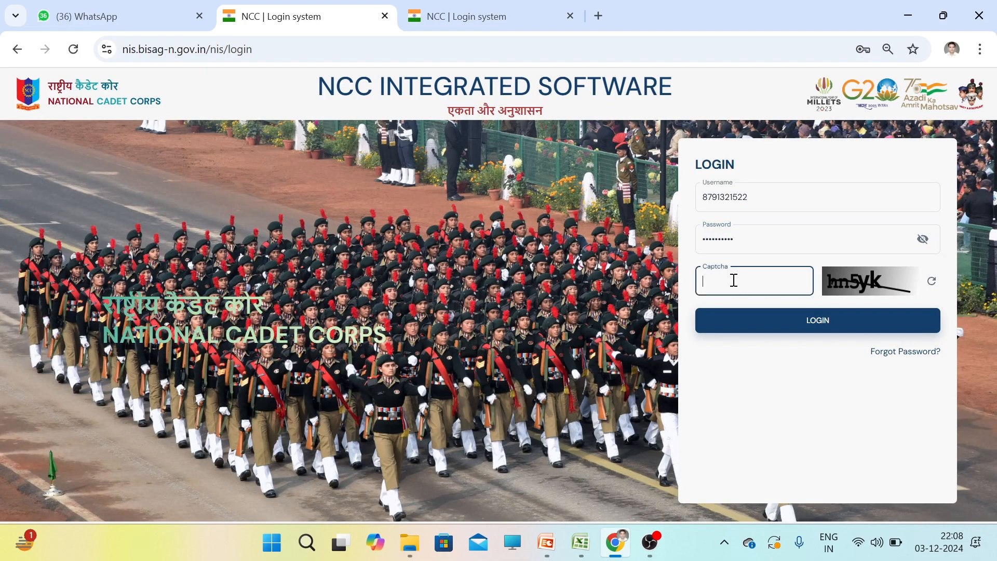
pyautogui.write('hn')
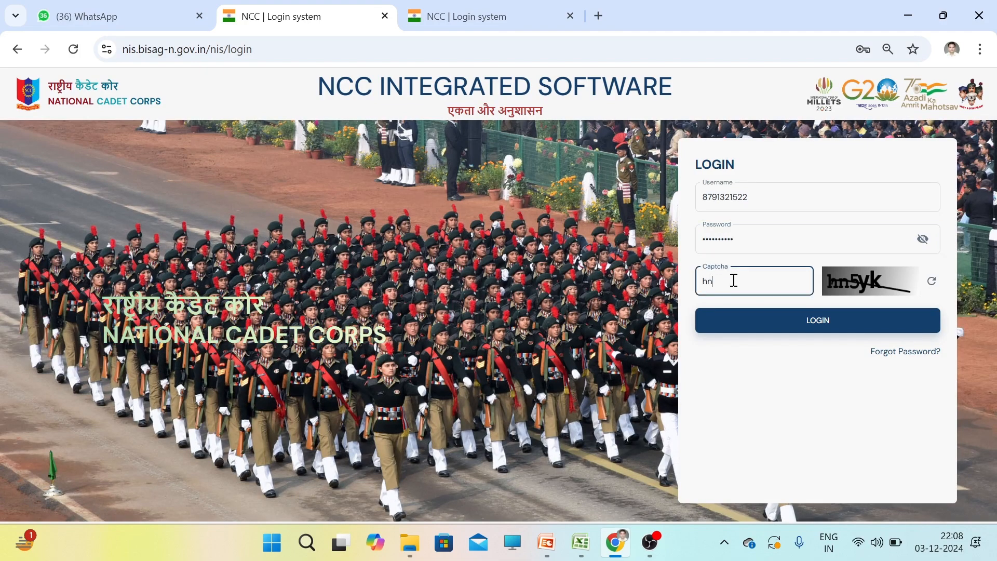
pyautogui.write('5yk')
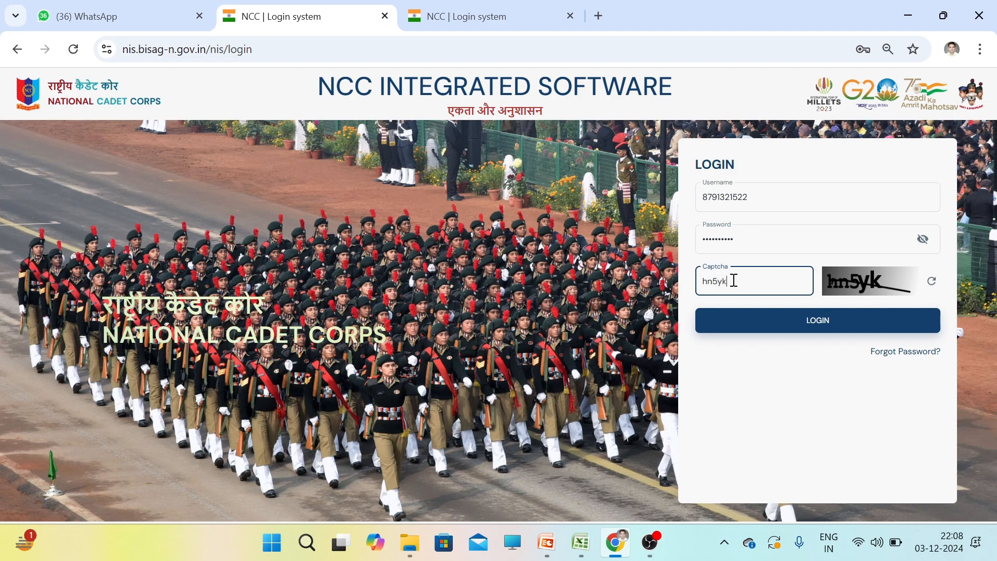
pyautogui.click(767, 325)
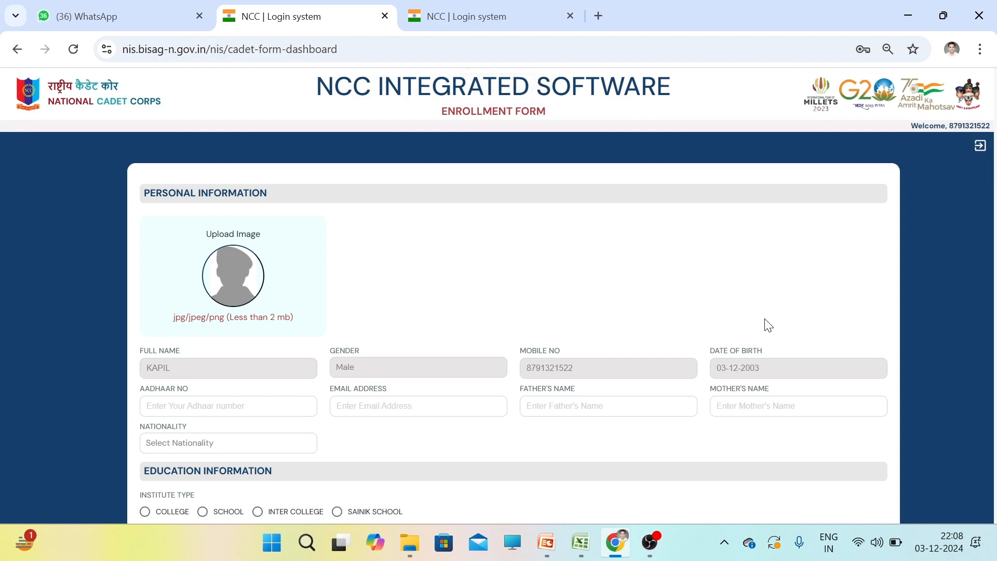
# - Upload the cadet's photo from the Downloads folder to the enrollment form's personal information section
pyautogui.click(233, 293)
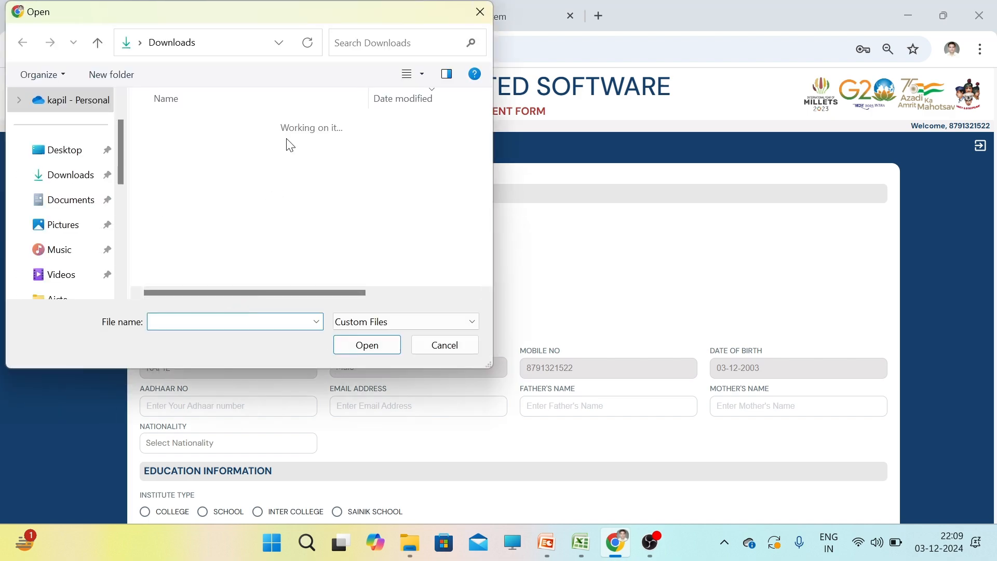
pyautogui.click(61, 177)
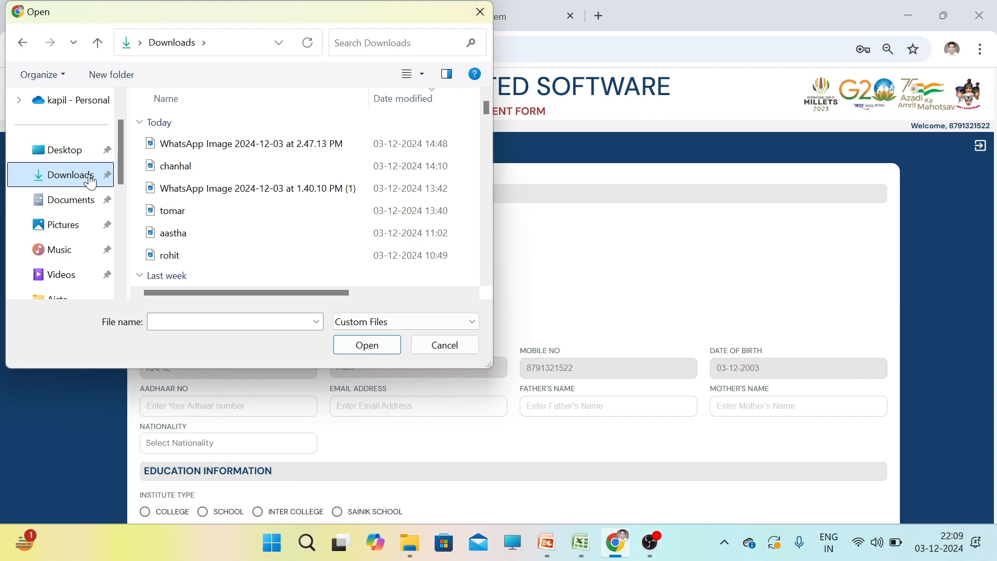
pyautogui.click(179, 214)
pyautogui.click(376, 350)
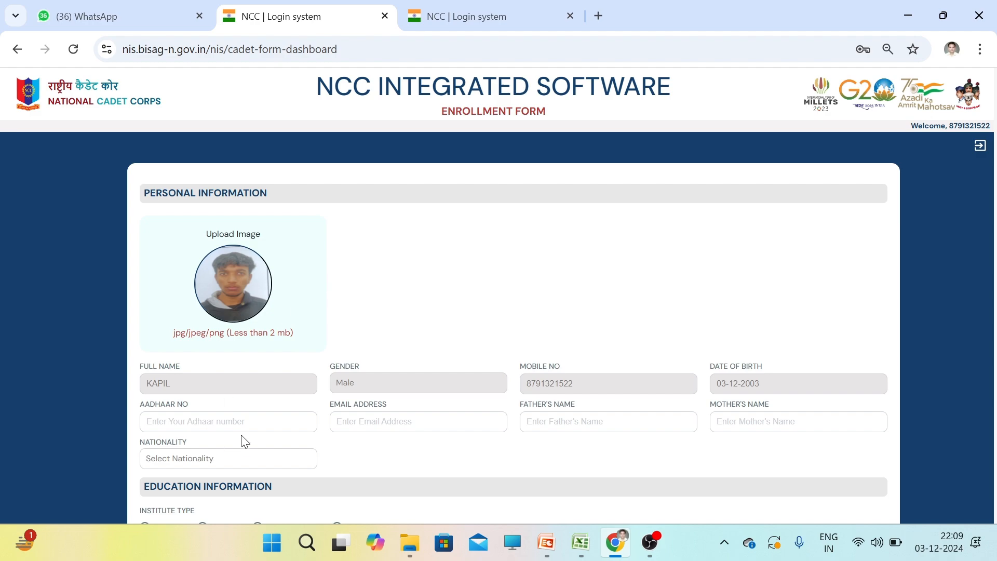
# - Fill in the cadet's Aadhaar number and e-mail address in the personal information section
pyautogui.click(228, 422)
pyautogui.click(372, 425)
# - Enter the father's name and the mother's name in the personal information section
pyautogui.click(586, 420)
pyautogui.write('JJ')
pyautogui.click(750, 419)
pyautogui.write('KK')
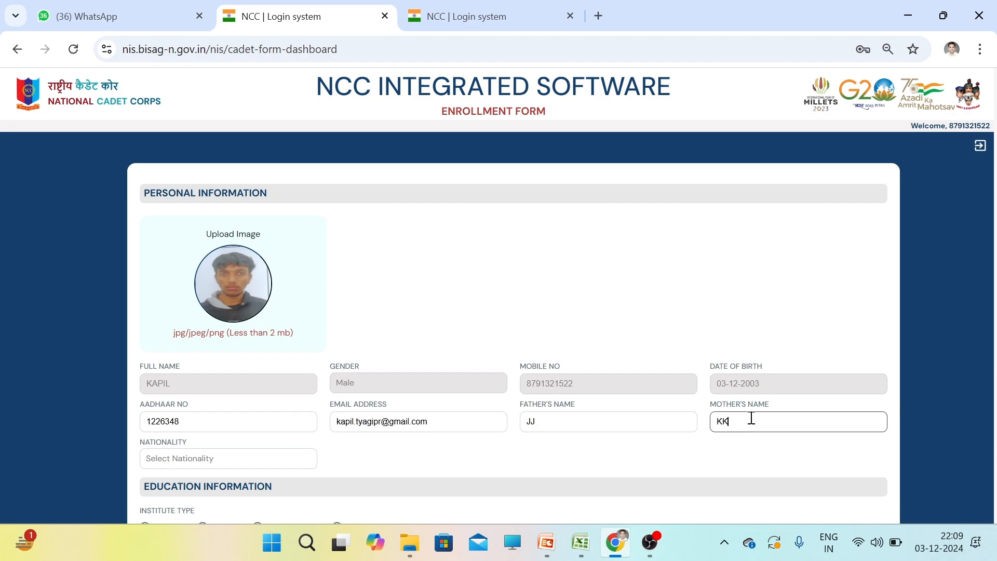
# - Set the cadet's nationality to INDIAN
pyautogui.click(234, 457)
pyautogui.click(205, 488)
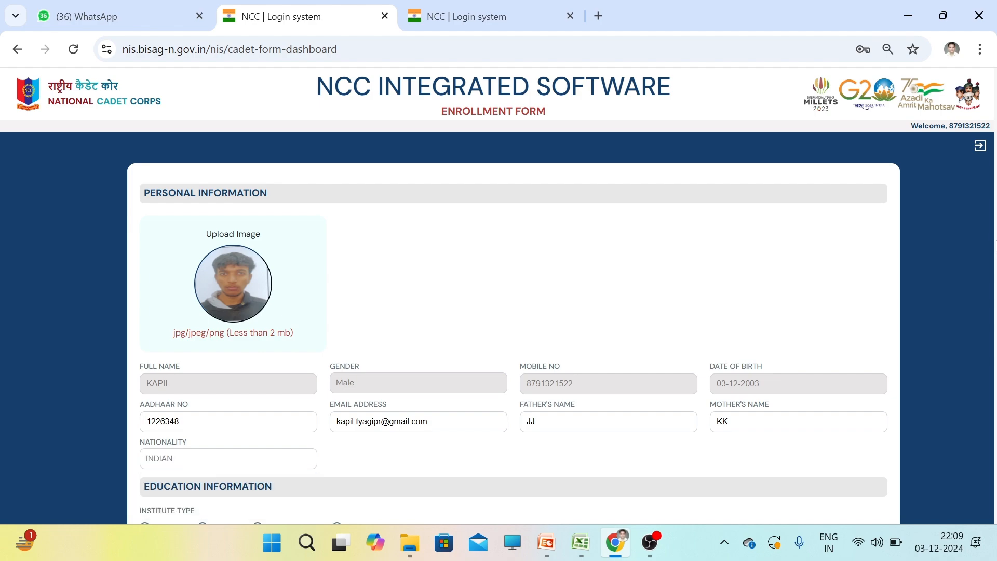
pyautogui.press('Down')
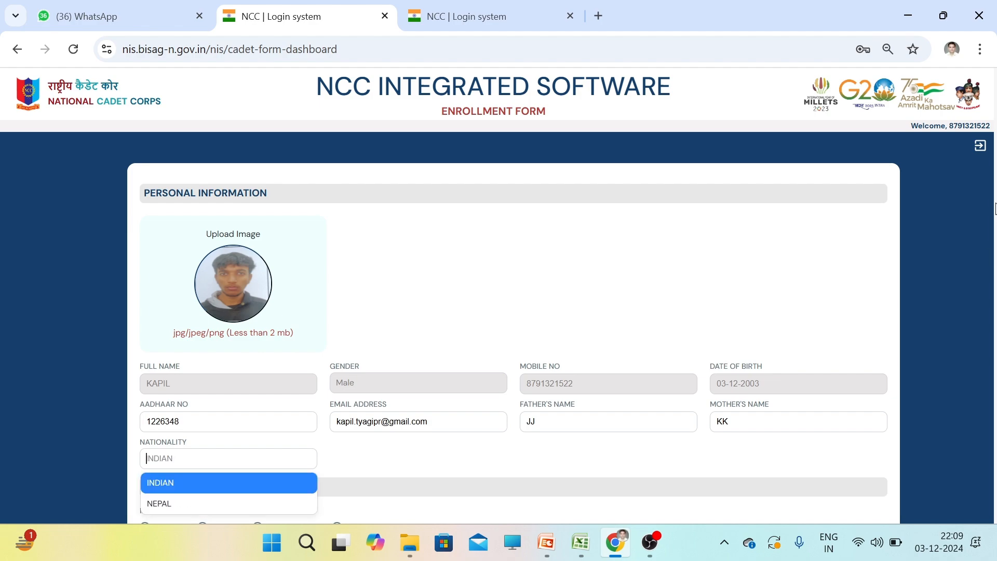
# - Select INDIAN from the open nationality options and choose College as the institute type
pyautogui.scroll(-4, 513, 291)
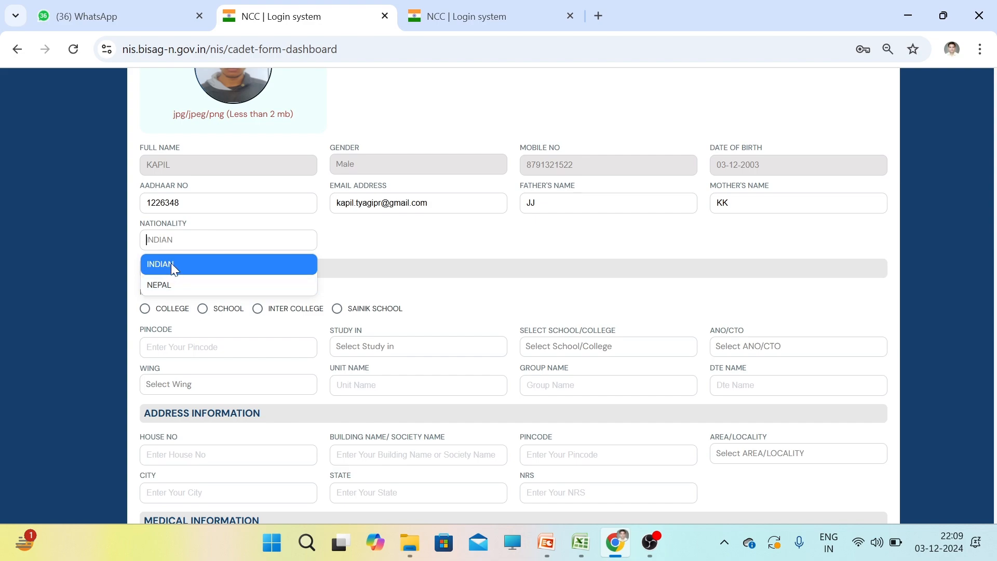
pyautogui.click(170, 264)
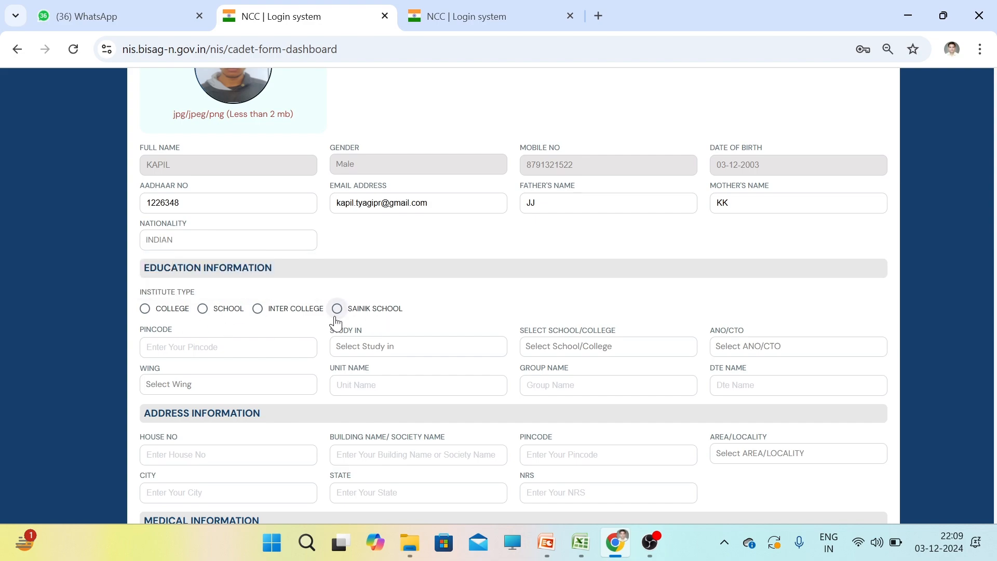
pyautogui.click(147, 314)
# - Enter 250103 as the pincode in the education information and set the study year to 1st
pyautogui.click(173, 349)
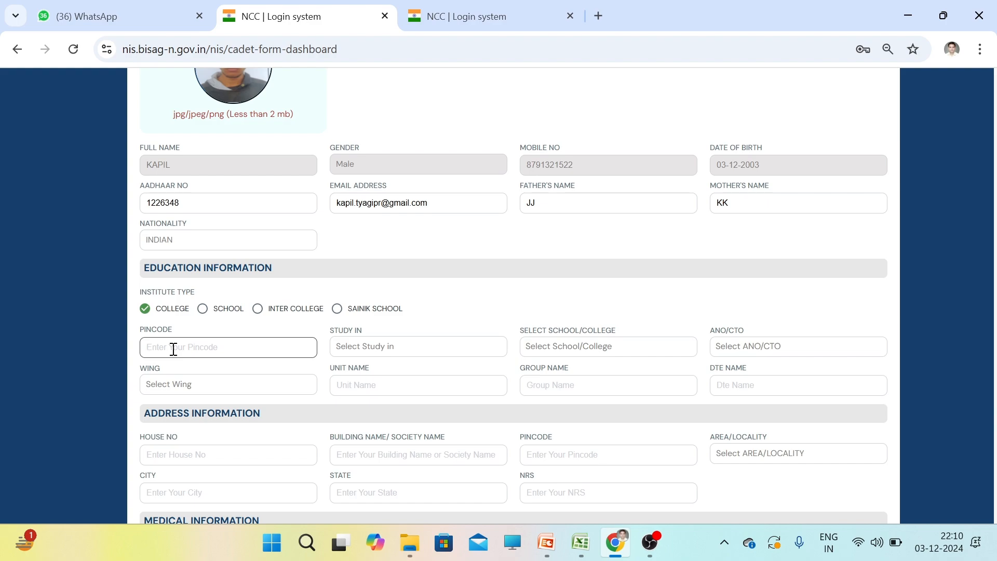
pyautogui.write('250103')
pyautogui.click(386, 350)
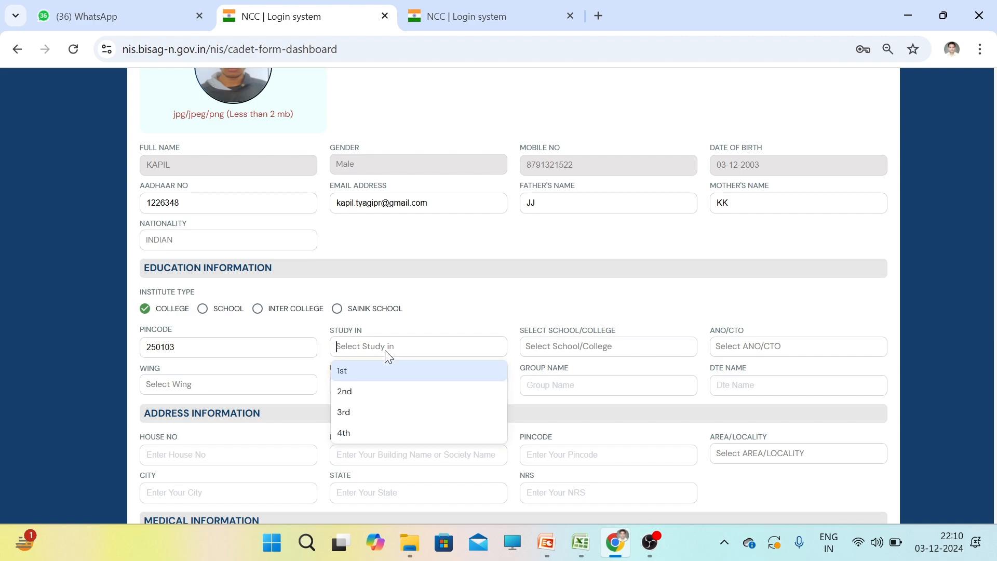
pyautogui.click(360, 370)
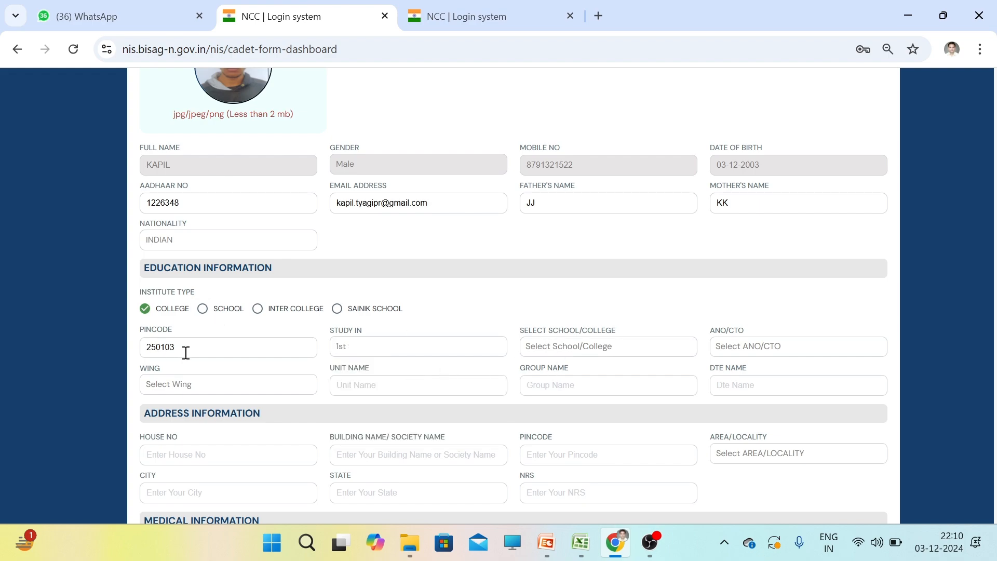
# - Complete the education information with college DNP PARTAPUR, the listed ANO/CTO and the Army wing
pyautogui.click(580, 353)
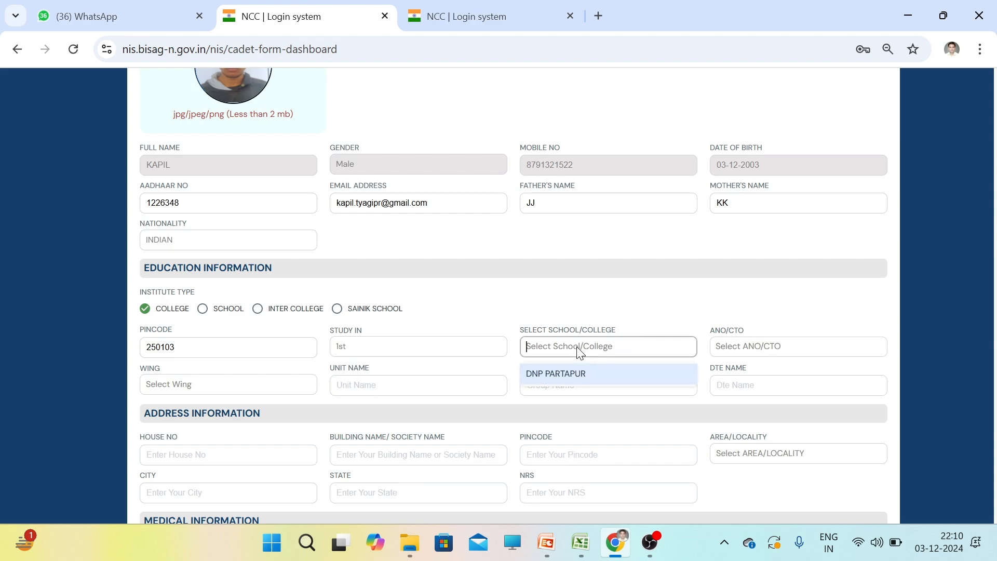
pyautogui.click(559, 378)
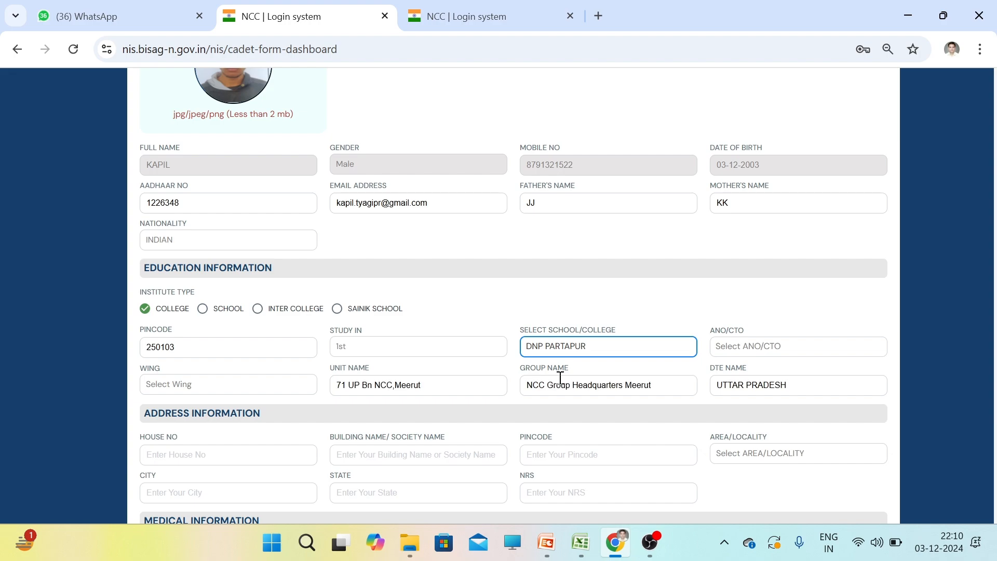
pyautogui.click(737, 348)
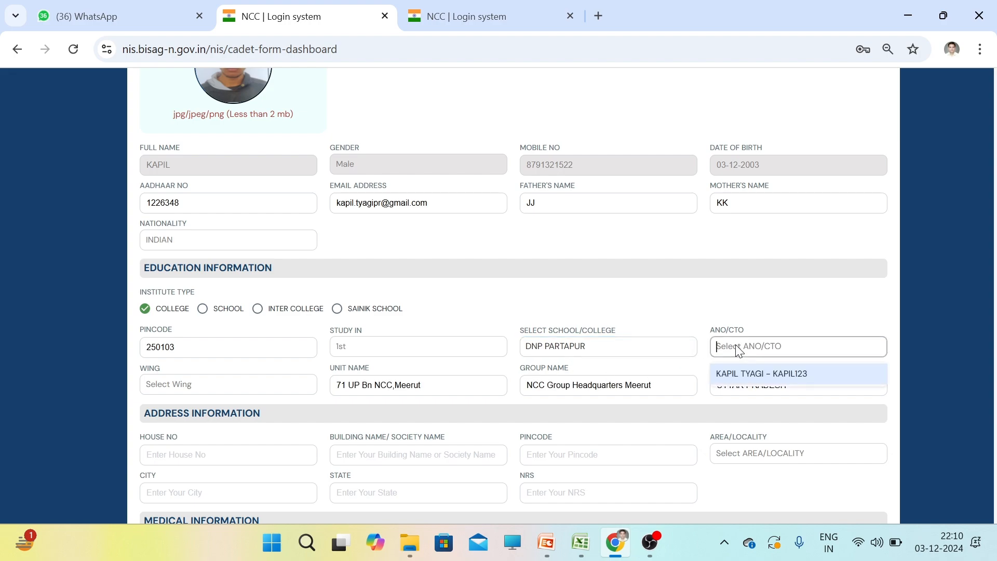
pyautogui.click(737, 374)
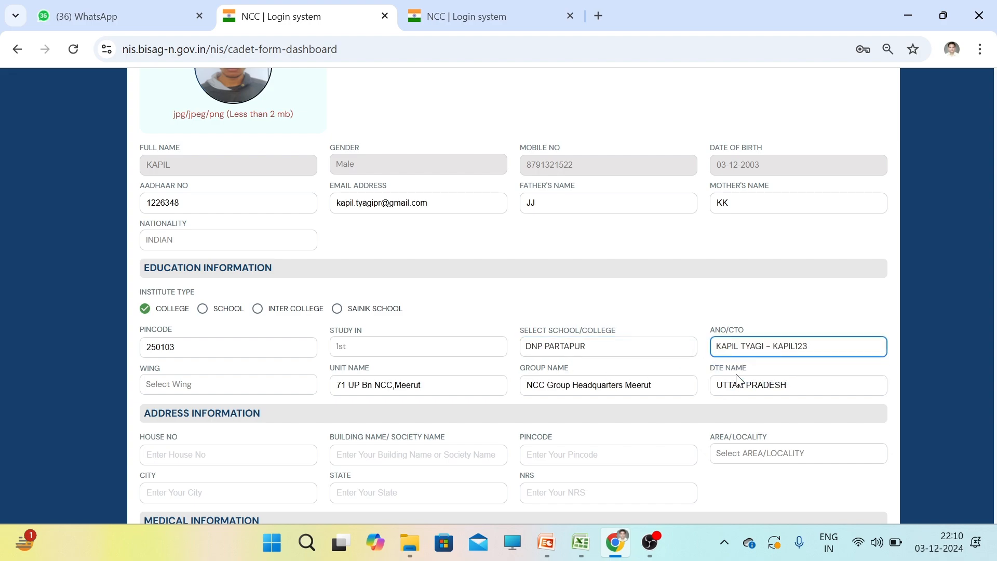
pyautogui.click(220, 387)
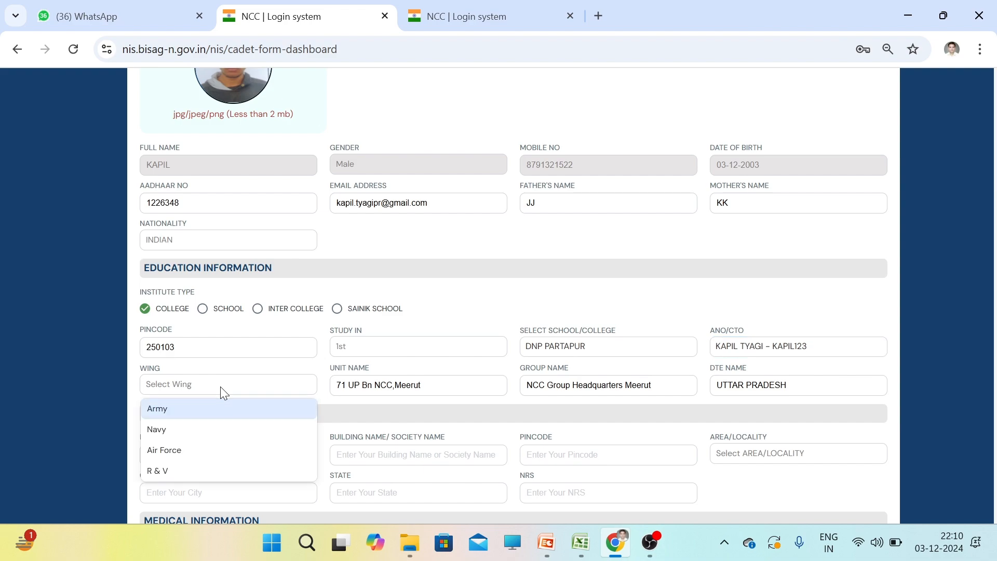
pyautogui.click(181, 407)
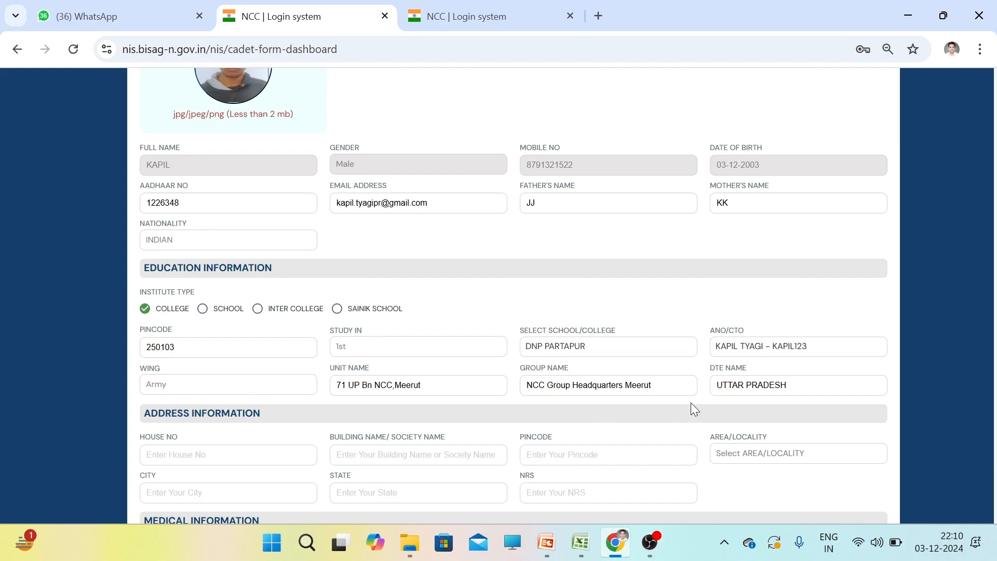
# - Change the education pincode to 247453 with study year 1st and check which colleges are offered
pyautogui.click(210, 350)
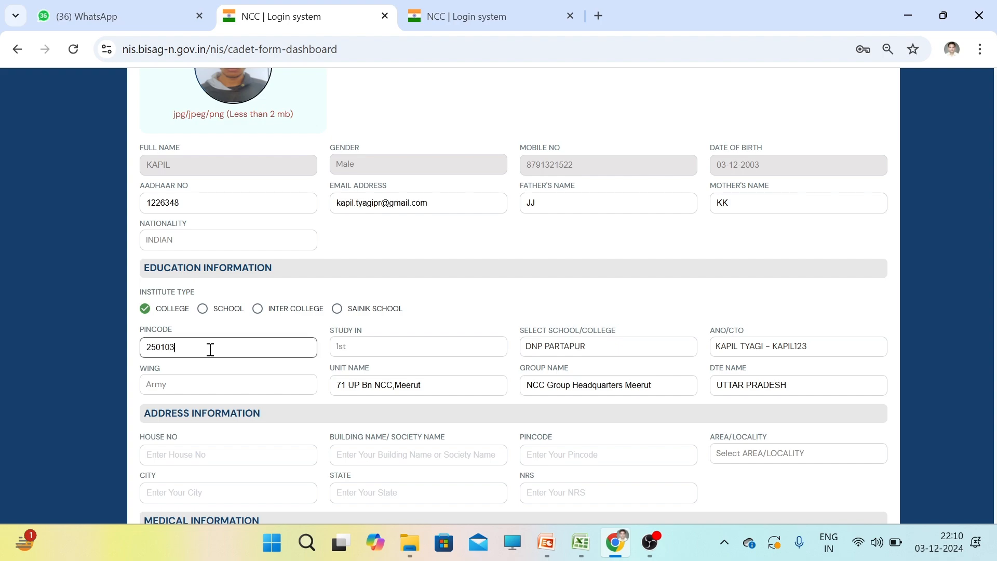
pyautogui.press('BackSpace')
pyautogui.press('BackSpace')
pyautogui.press('BackSpace')
pyautogui.press('BackSpace')
pyautogui.press('BackSpace')
pyautogui.press('BackSpace')
pyautogui.write('247453')
pyautogui.click(393, 352)
pyautogui.click(370, 374)
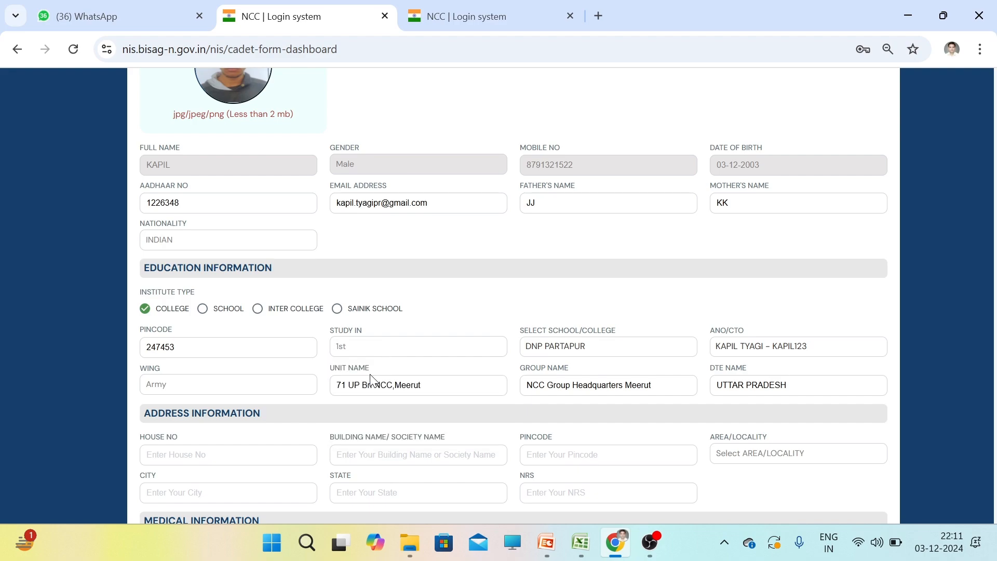
pyautogui.click(586, 349)
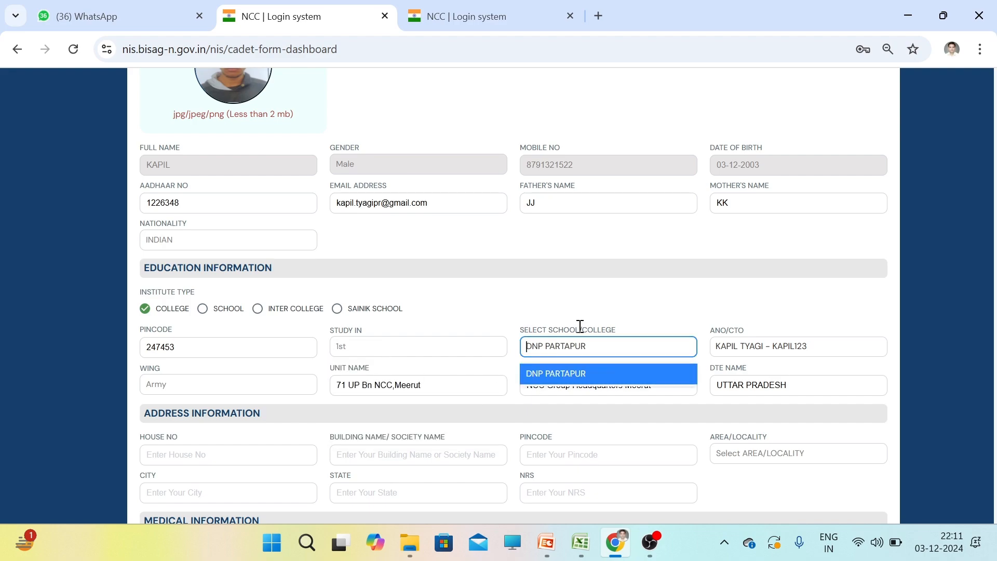
# - Set the education pincode to 250002 and the study year to 2nd, and check the college options
pyautogui.click(207, 352)
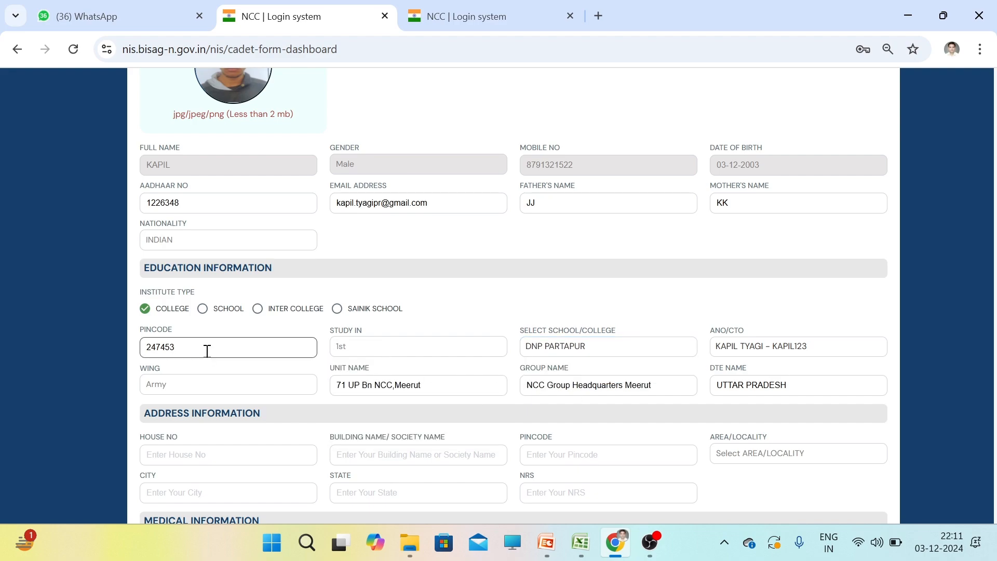
pyautogui.press('BackSpace')
pyautogui.press('BackSpace')
pyautogui.press('BackSpace')
pyautogui.press('BackSpace')
pyautogui.press('BackSpace')
pyautogui.write('25000')
pyautogui.click(391, 351)
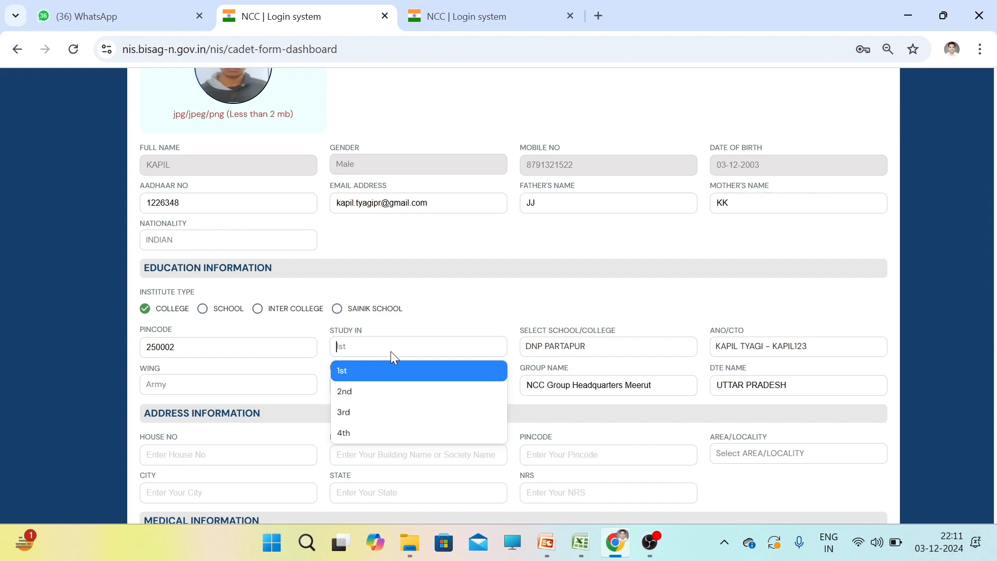
pyautogui.click(373, 395)
pyautogui.click(592, 349)
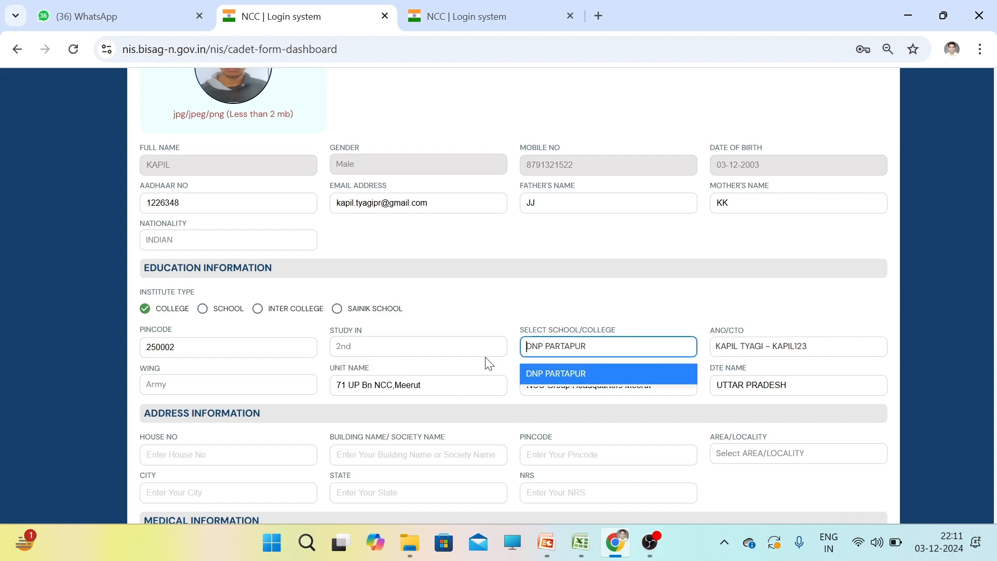
pyautogui.click(220, 348)
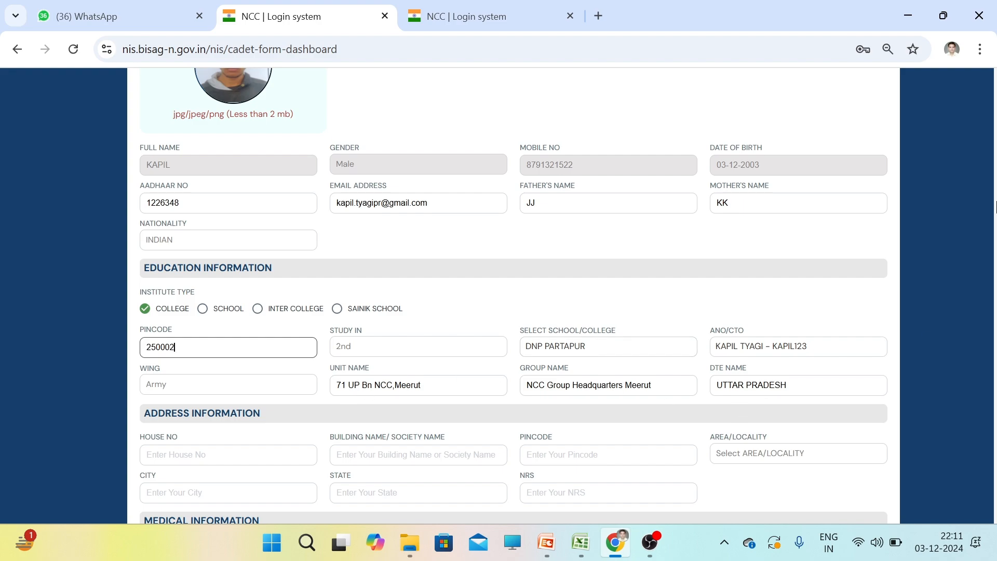
# - Fill in the house number, building or society name and pincode in the address information section
pyautogui.scroll(-3, 472, 320)
pyautogui.click(277, 305)
pyautogui.write('HU')
pyautogui.click(477, 293)
pyautogui.write('JI')
pyautogui.click(615, 296)
pyautogui.write('246789')
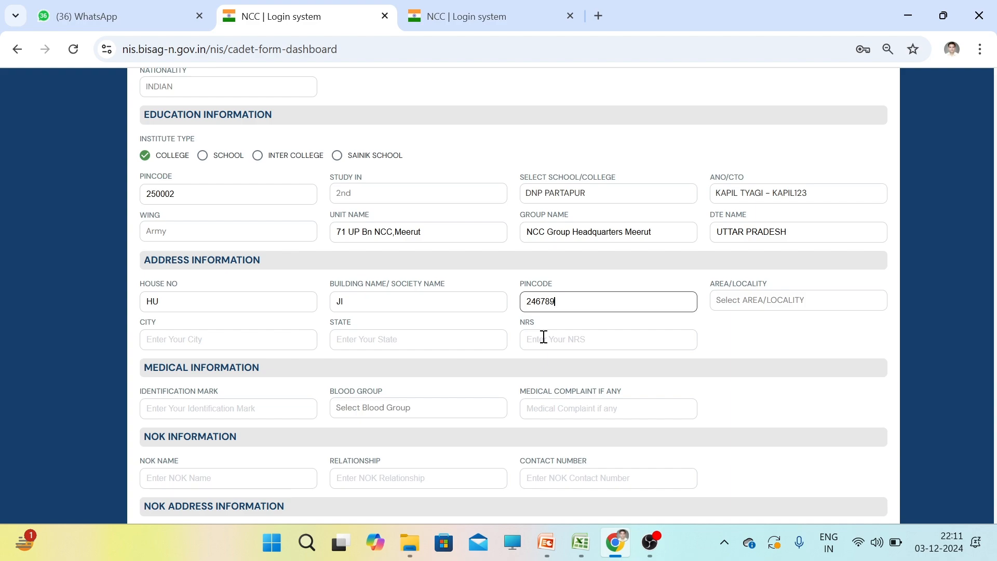
# - Look through the medical, NOK and other details sections, including the sports options, without filling in their fields
pyautogui.scroll(-3, 996, 218)
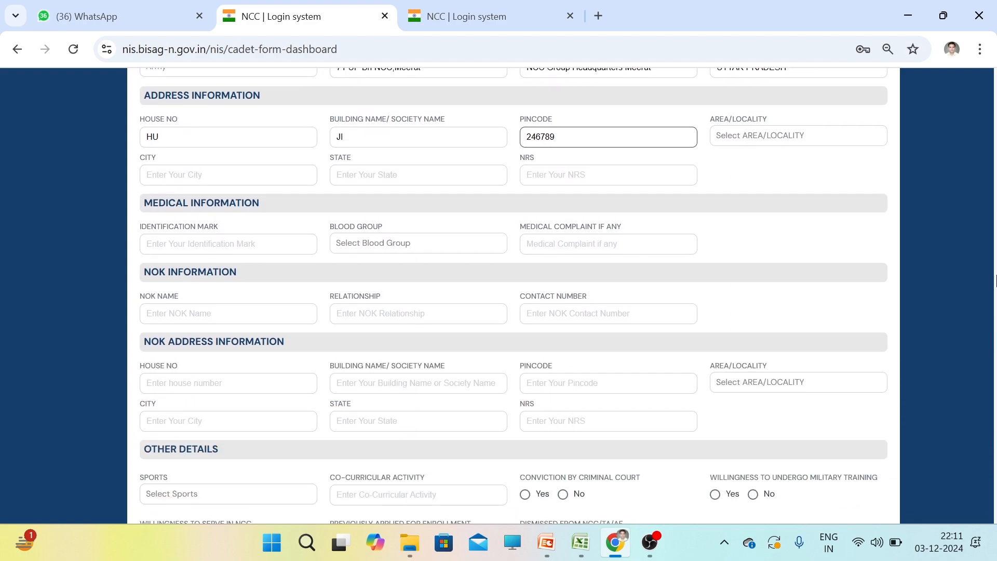
pyautogui.click(224, 239)
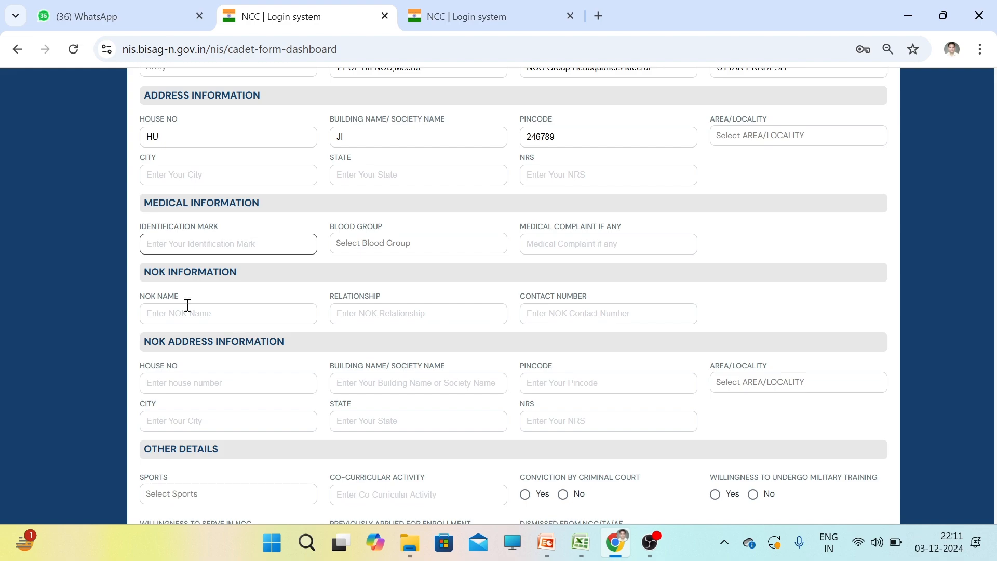
pyautogui.click(240, 318)
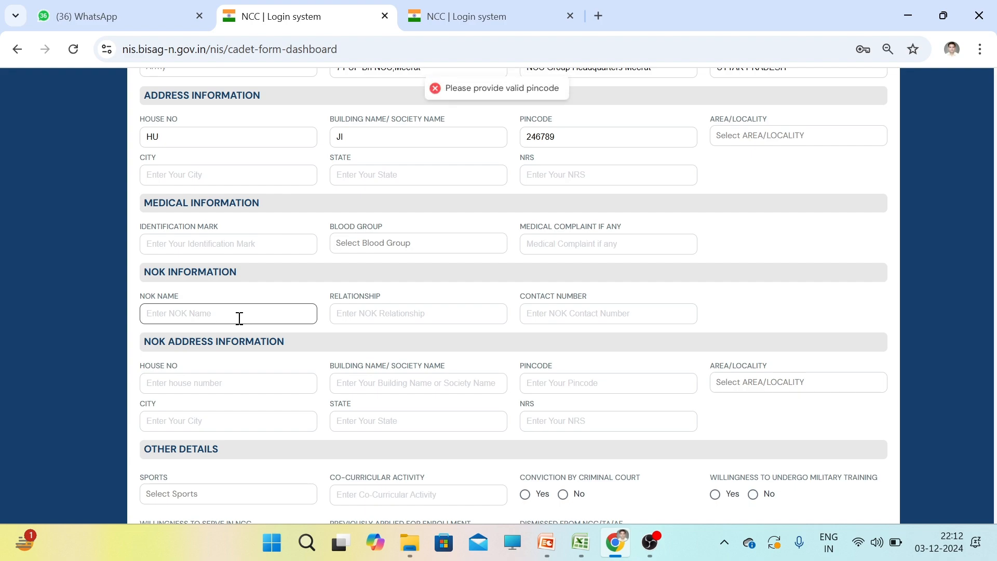
pyautogui.click(383, 314)
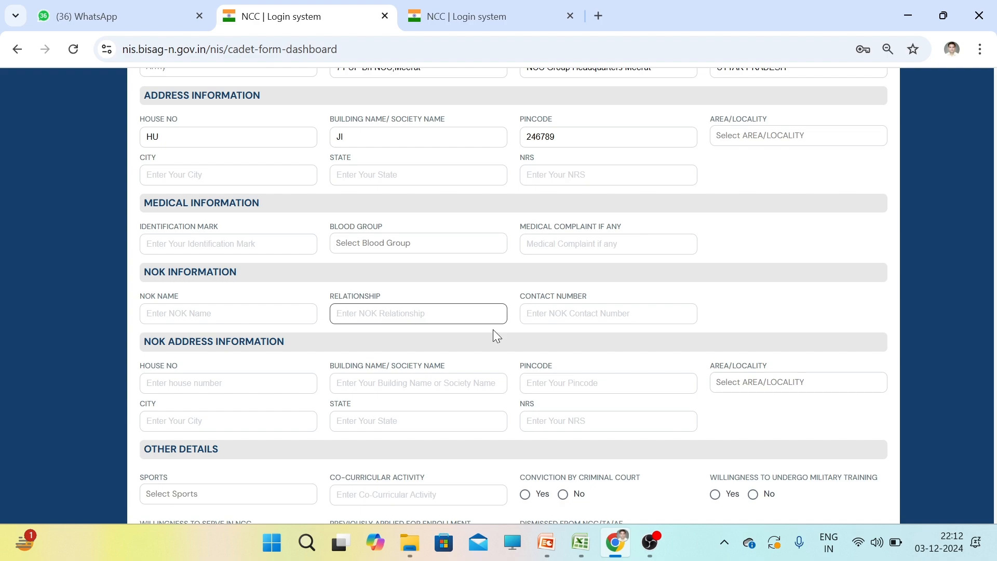
pyautogui.click(567, 310)
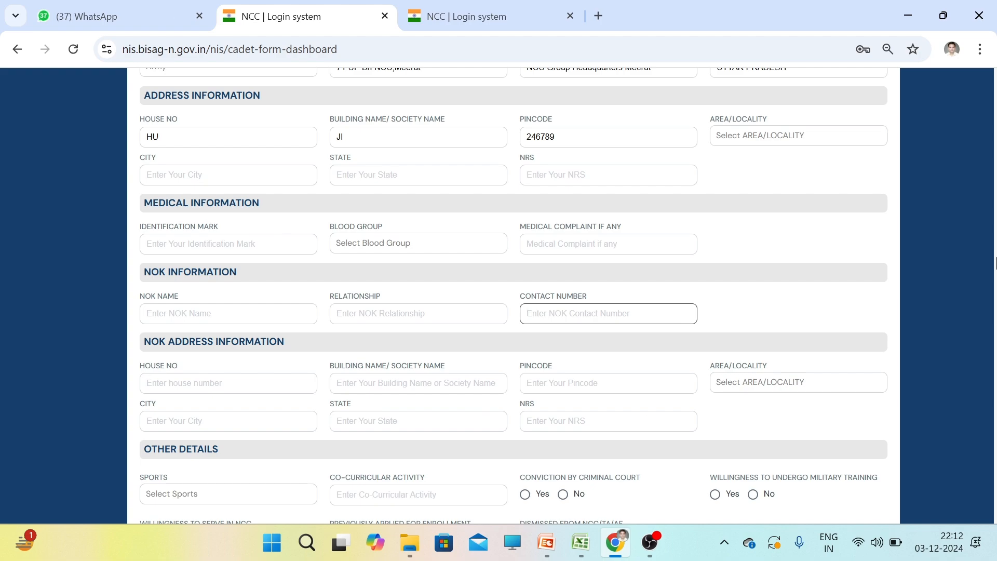
pyautogui.scroll(8, 996, 263)
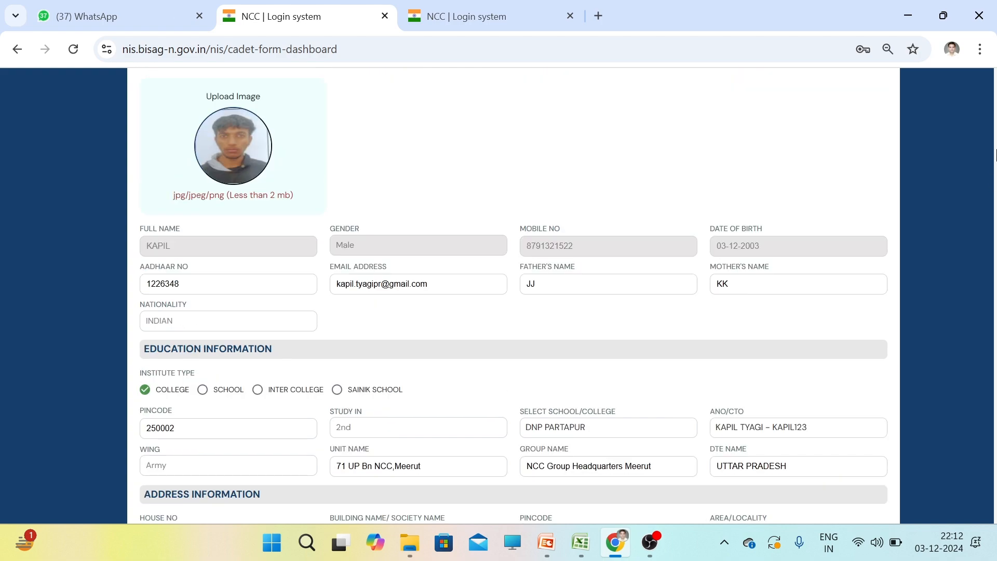
pyautogui.scroll(-10, 996, 268)
pyautogui.scroll(-3, 996, 343)
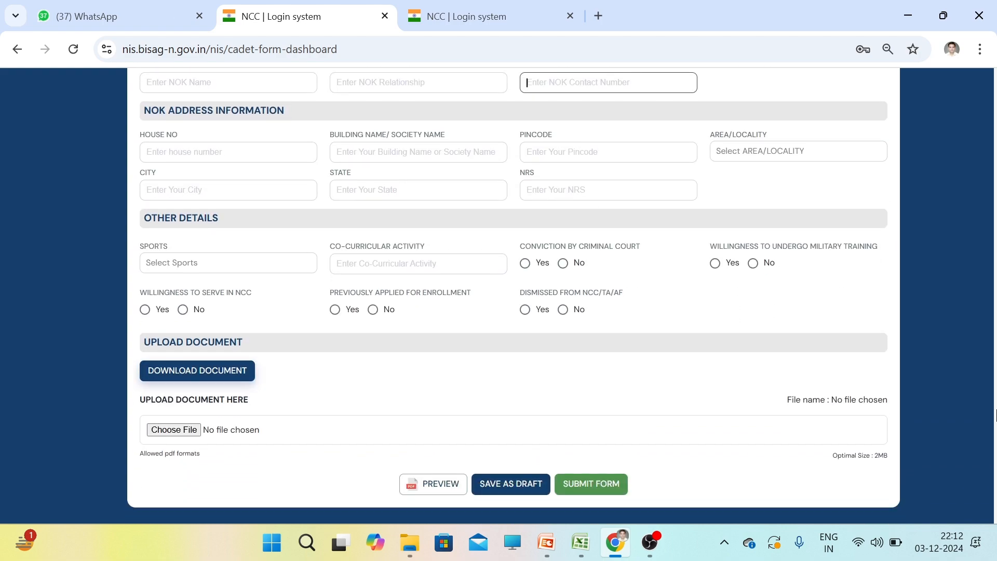
pyautogui.click(202, 261)
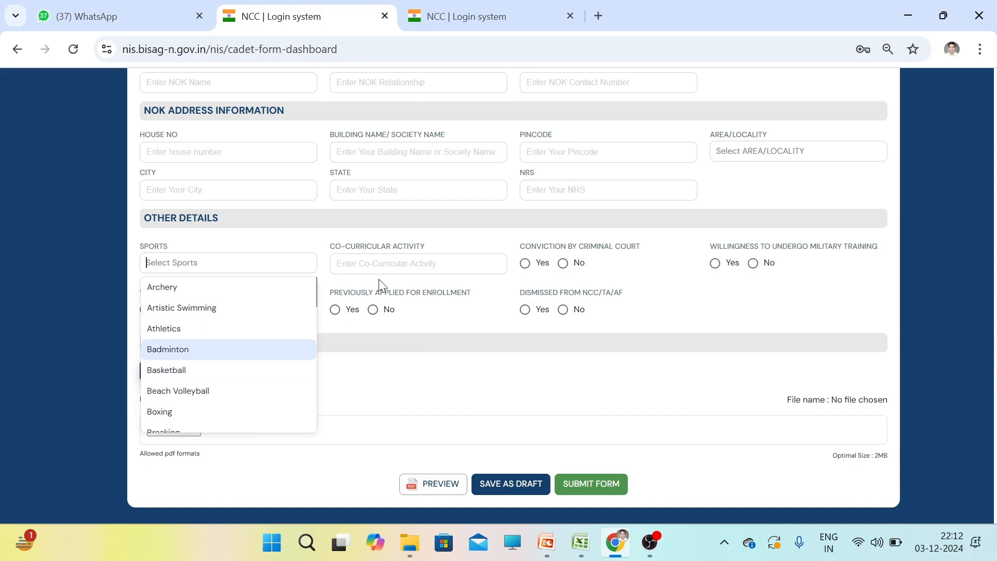
pyautogui.click(387, 263)
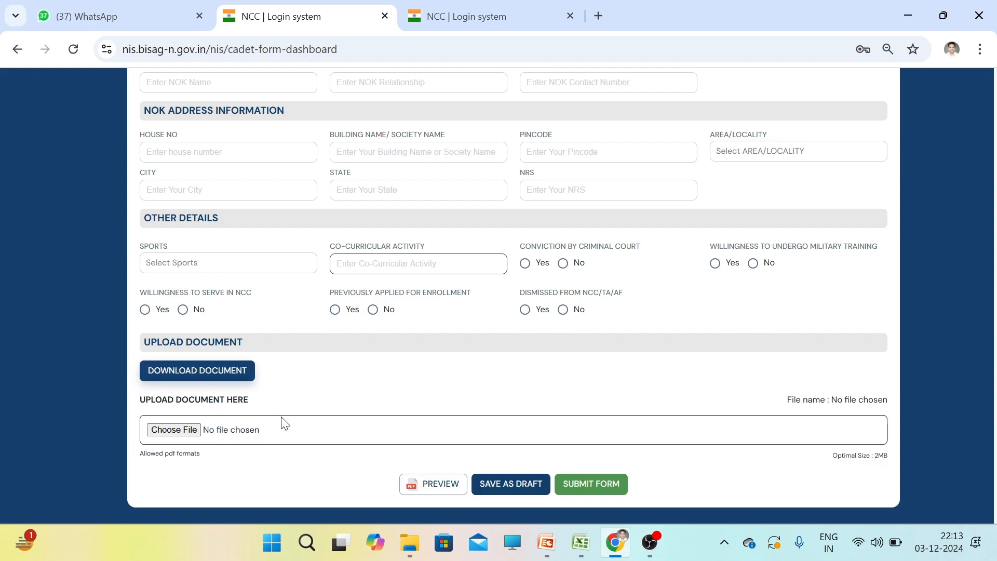
# - Open the declaration document provided for download and read it through to the signature section at the end
pyautogui.click(198, 372)
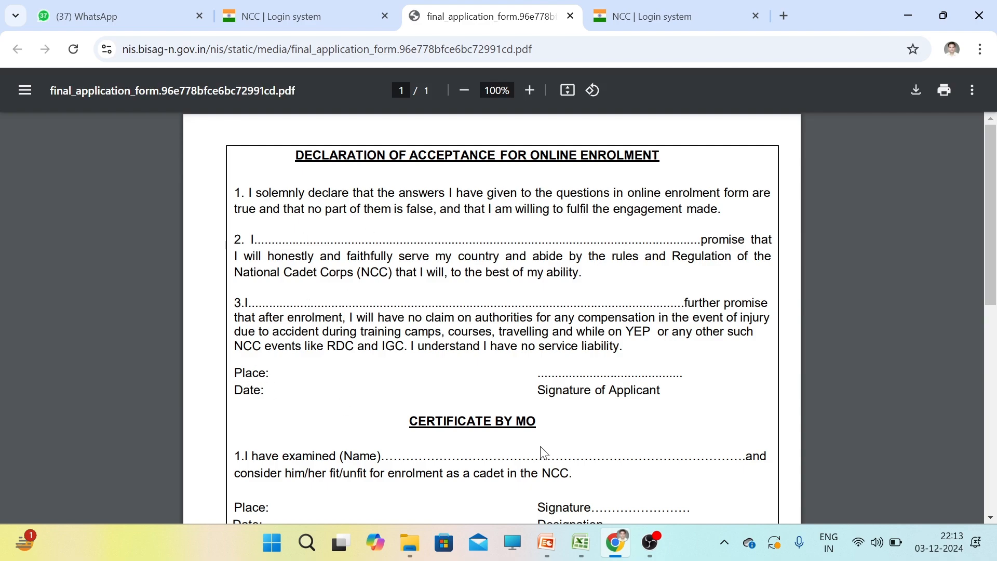
pyautogui.moveTo(995, 204); pyautogui.dragTo(996, 306)
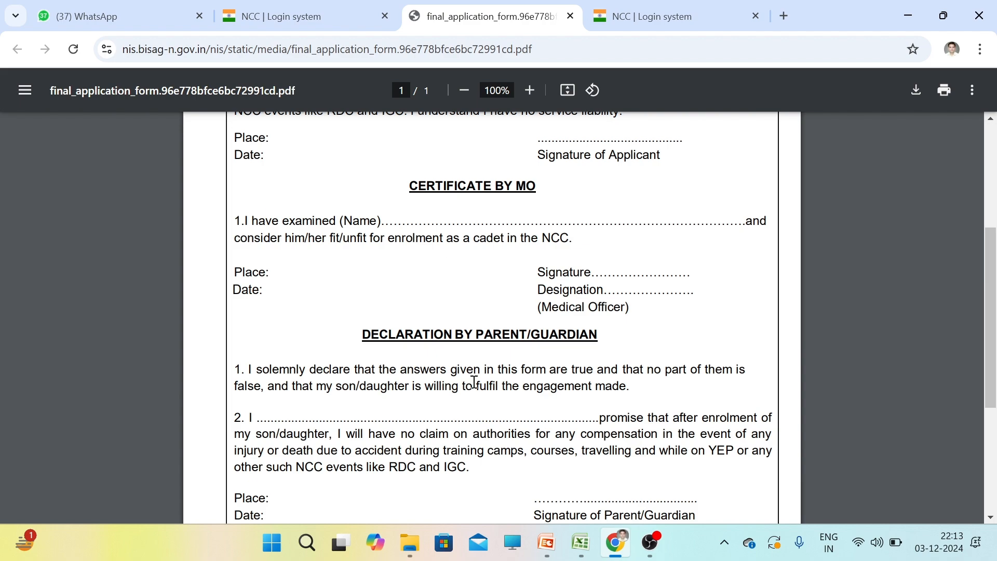
pyautogui.scroll(-3, 626, 316)
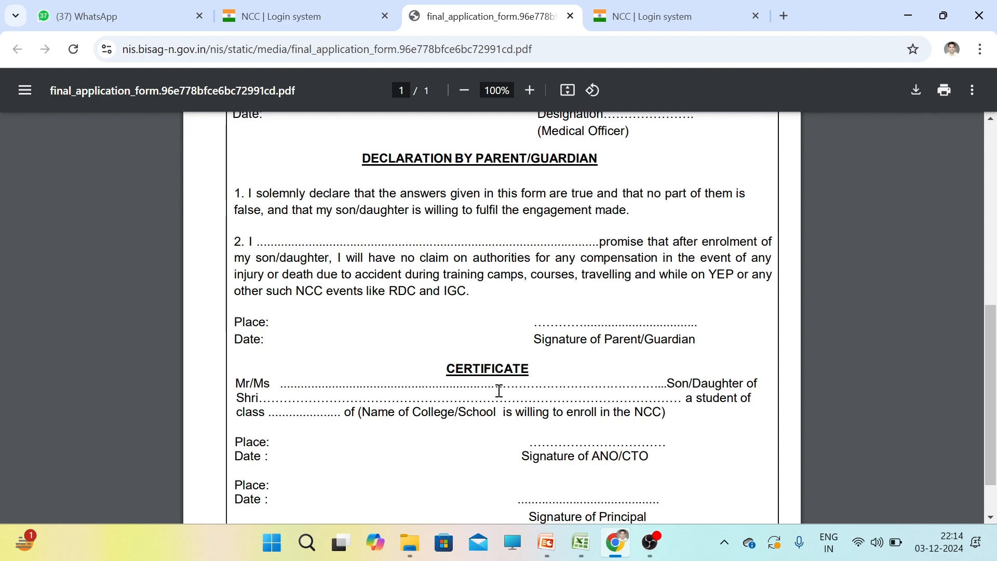
pyautogui.scroll(-1, 494, 385)
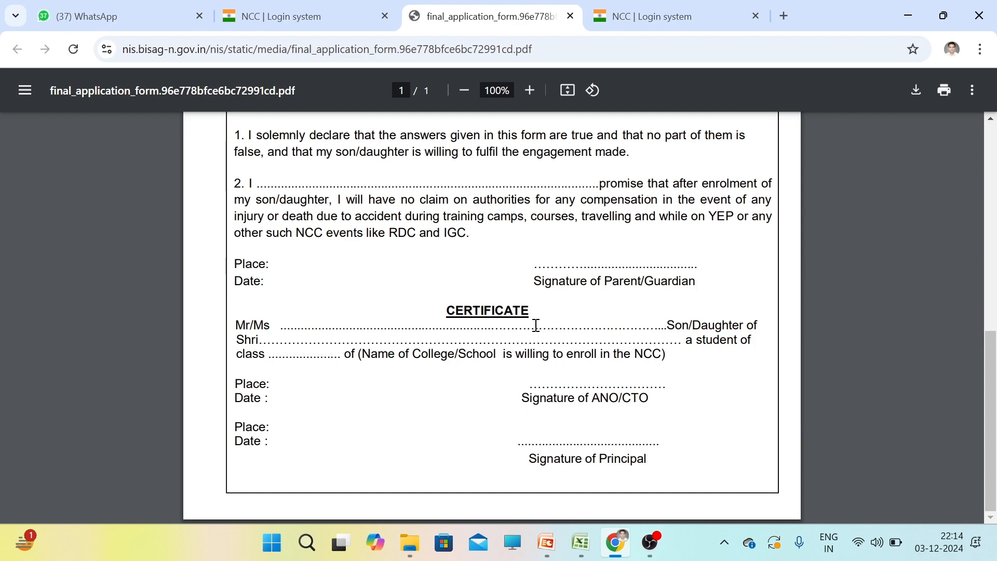
# - Return to the enrollment form and attach "Adobe Scan 03 Dec 2024 (1)" from Downloads as the upload document
pyautogui.click(327, 17)
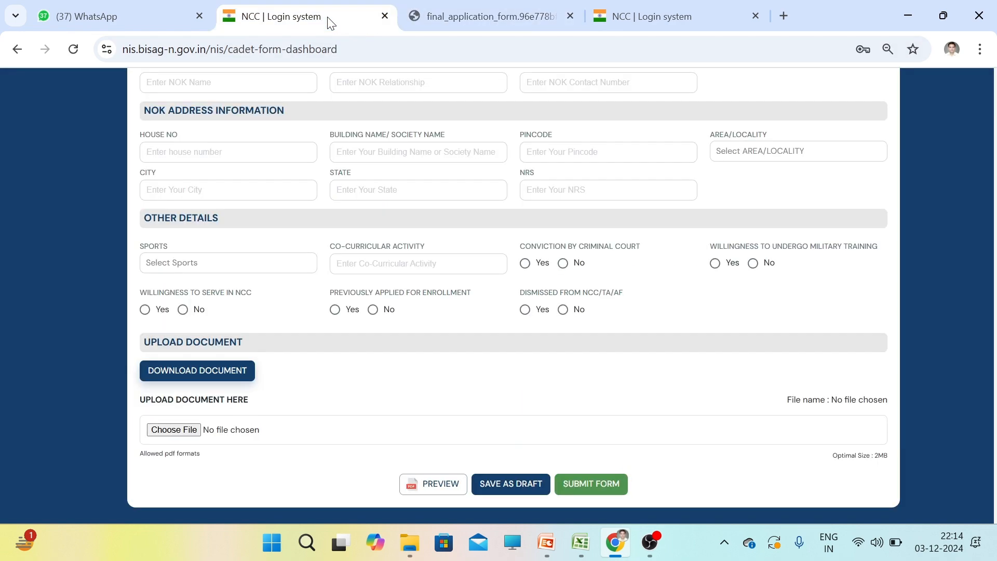
pyautogui.click(188, 431)
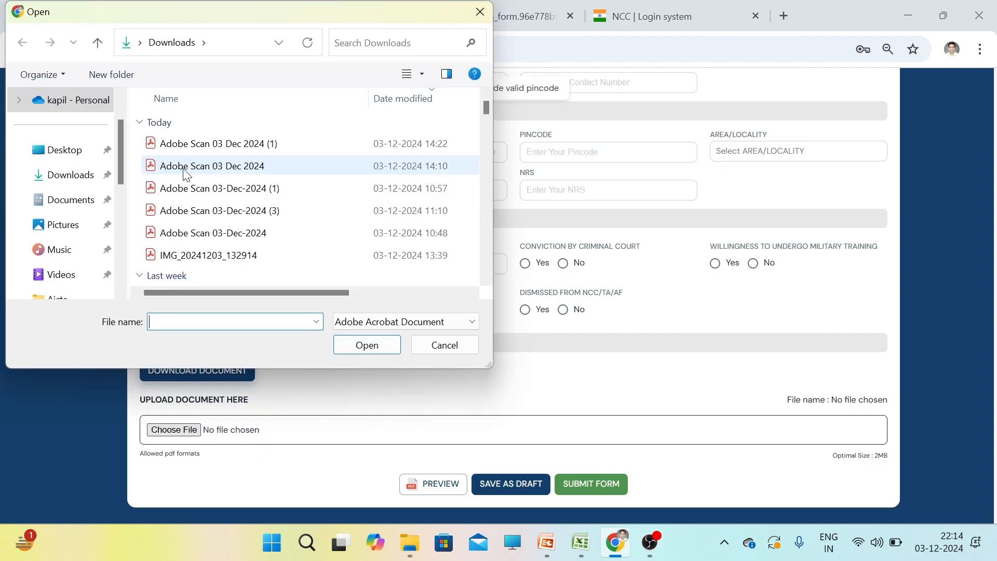
pyautogui.click(224, 146)
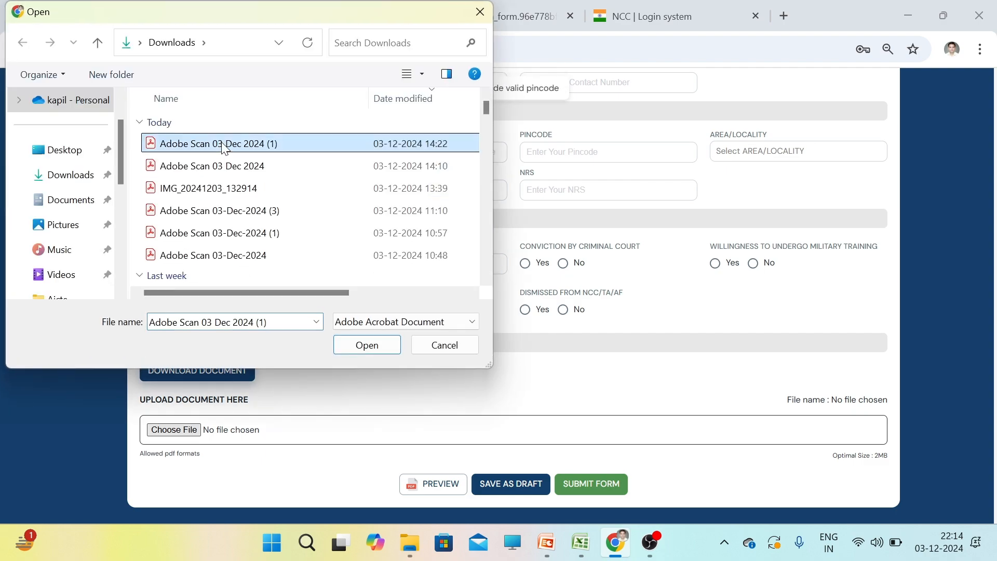
pyautogui.click(348, 350)
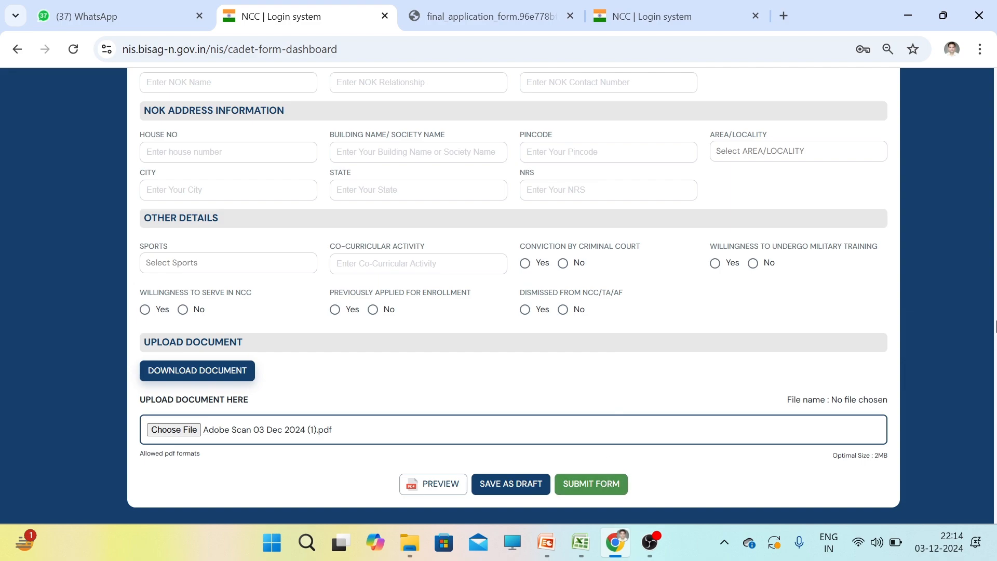
pyautogui.scroll(8, 996, 418)
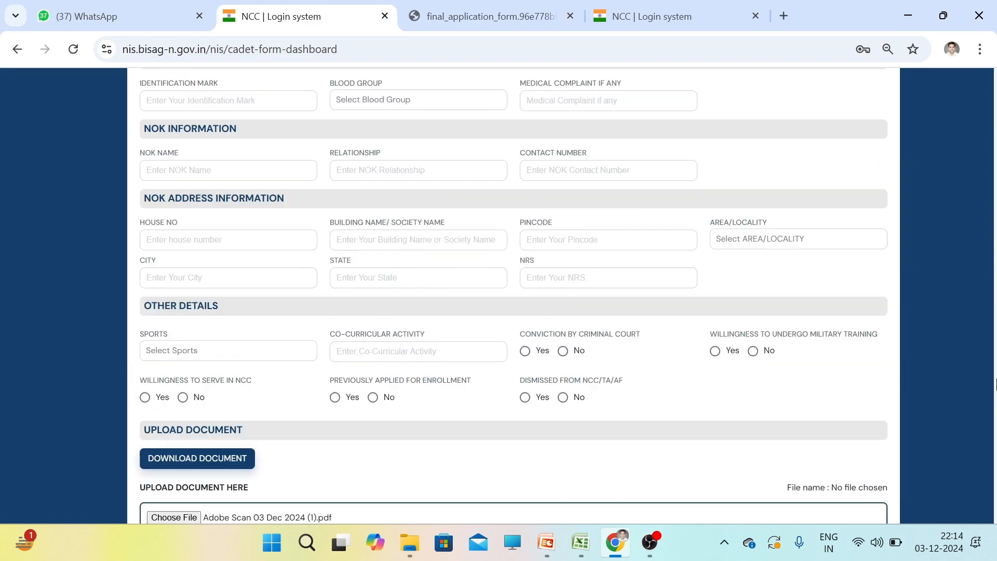
pyautogui.moveTo(996, 266); pyautogui.dragTo(994, 175)
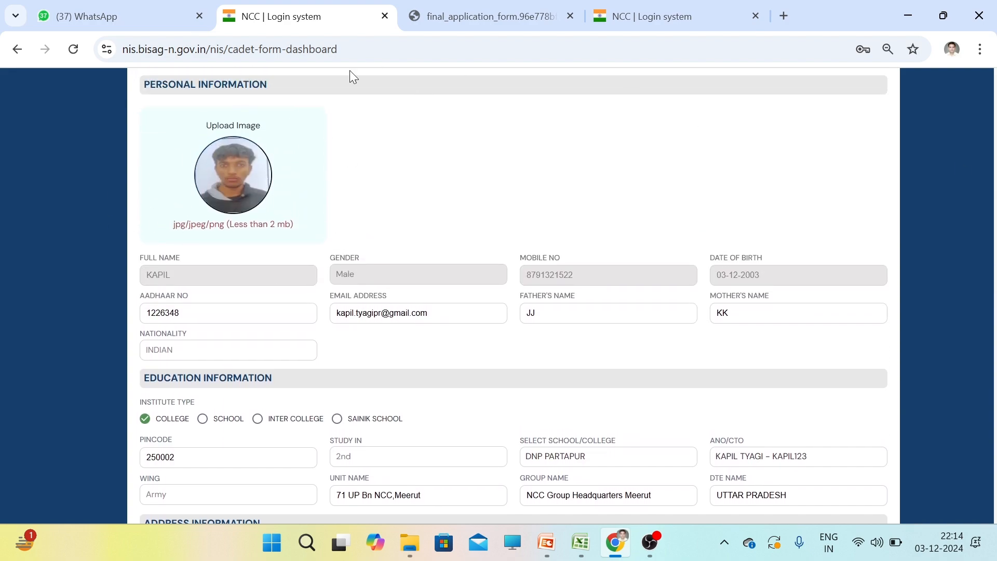
pyautogui.moveTo(996, 182); pyautogui.dragTo(992, 89)
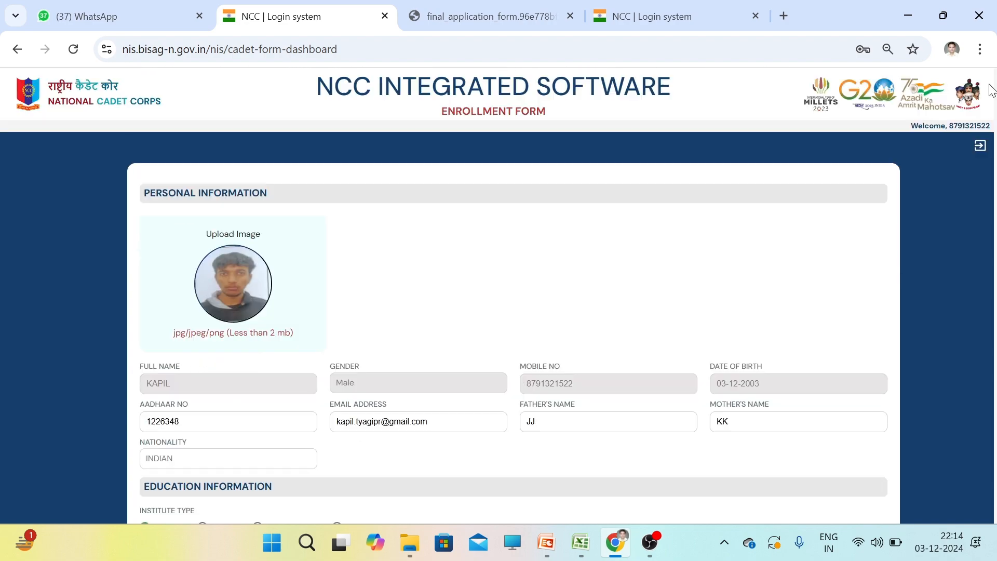